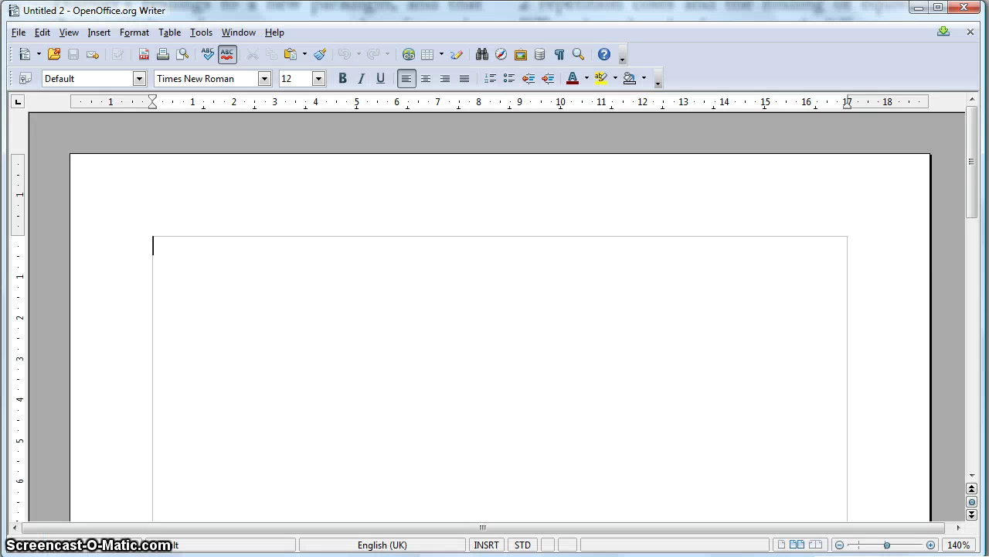
- Insert a 5-column, 5-row table (Table1) at the top of the empty document
{"action": "left_click", "coordinate": [97, 34]}
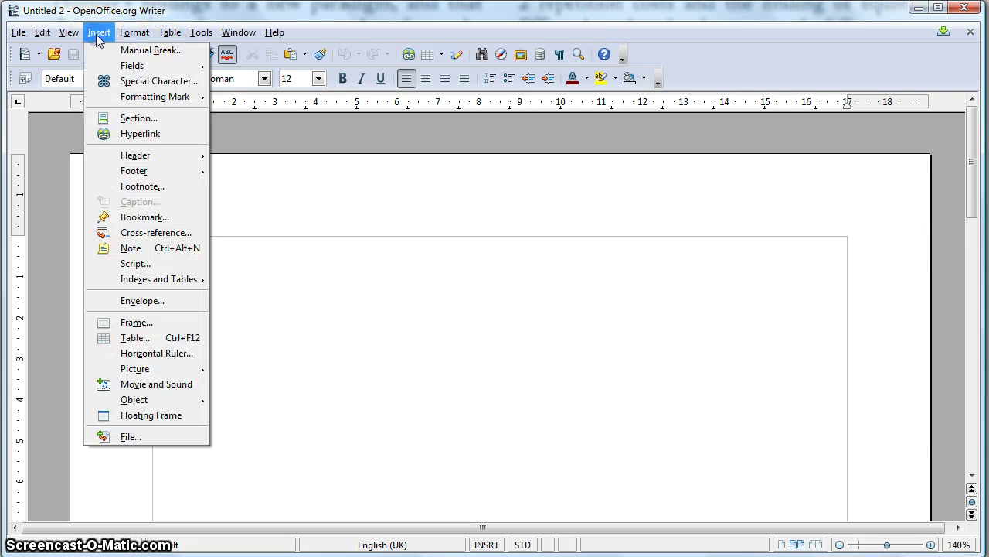
{"action": "left_click", "coordinate": [116, 339]}
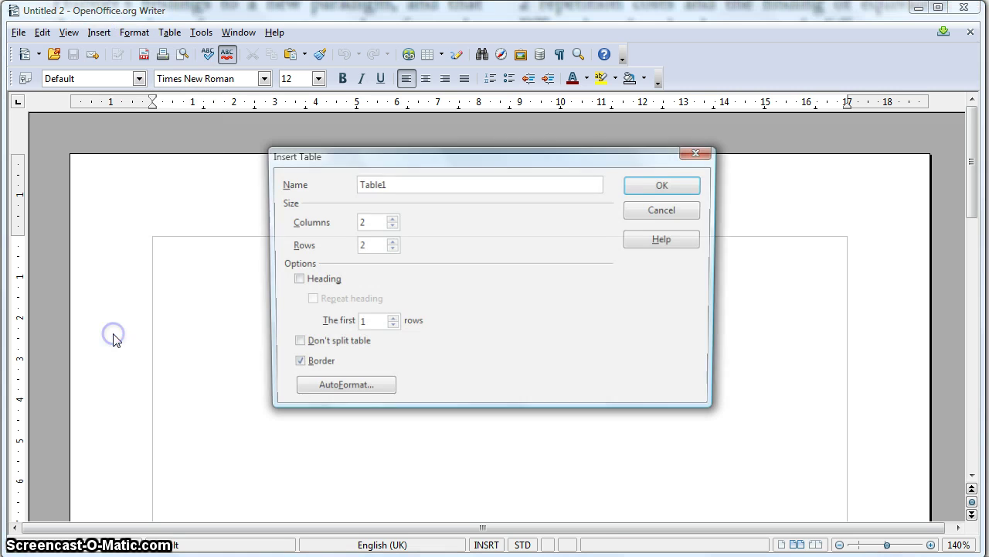
{"action": "left_click", "coordinate": [395, 220]}
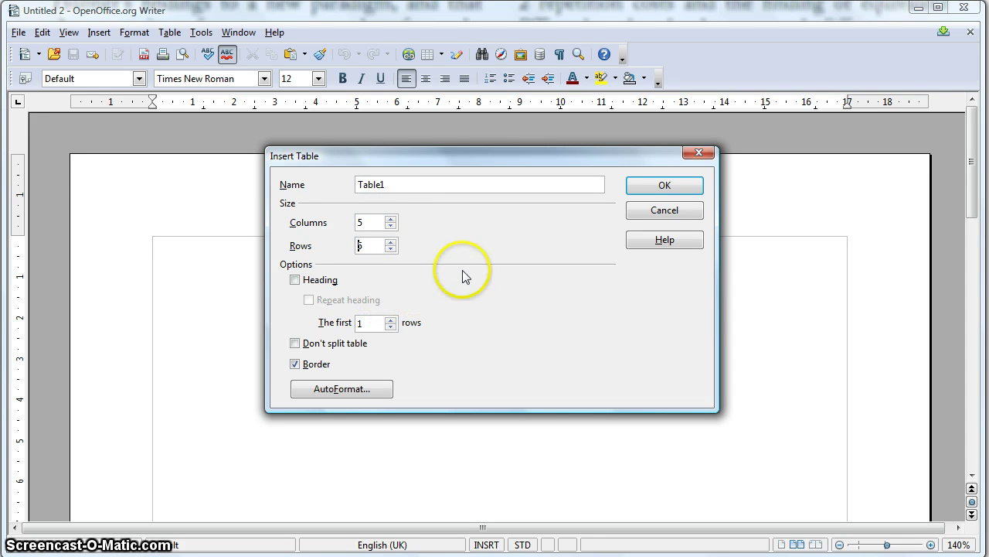
{"action": "left_click", "coordinate": [646, 190]}
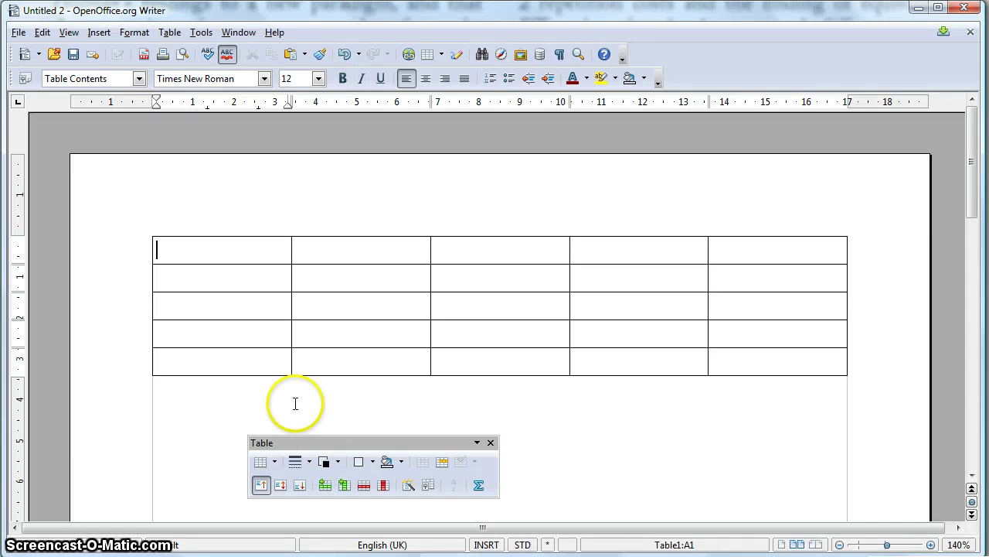
- Enter Male and Female in A4:A5, Mean/Error headings in row 3, and values such as 567 and 56
{"action": "left_click", "coordinate": [220, 338]}
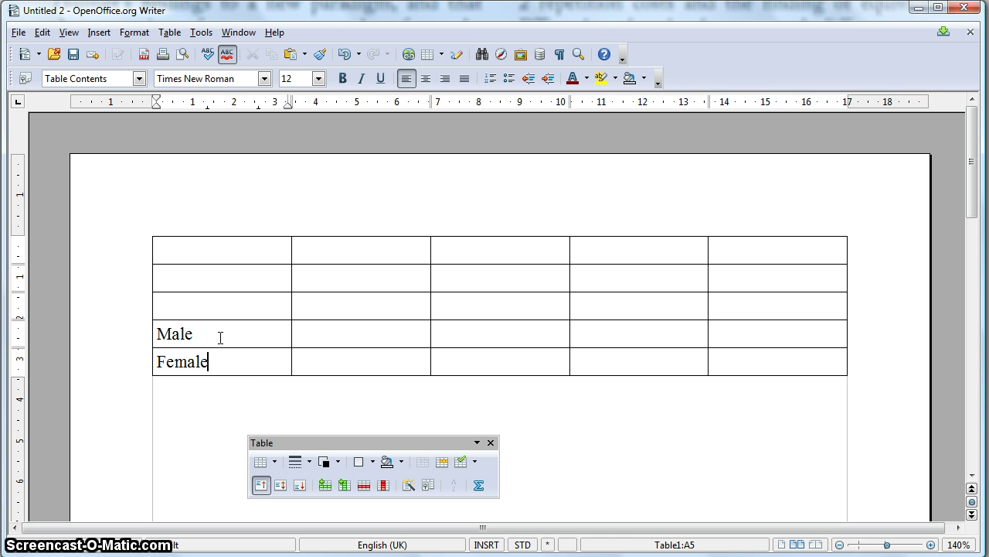
{"action": "left_click", "coordinate": [231, 369]}
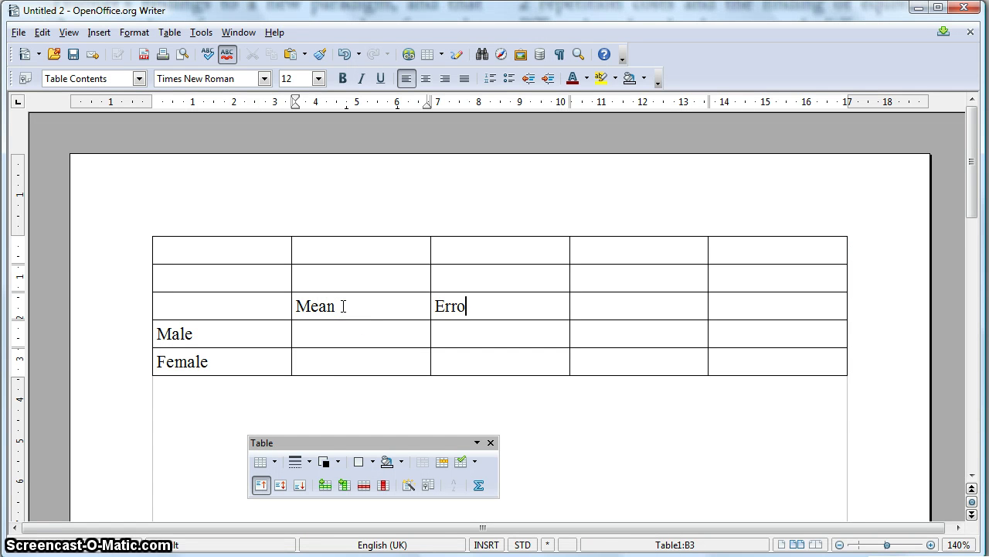
{"action": "type", "text": "Mean"}
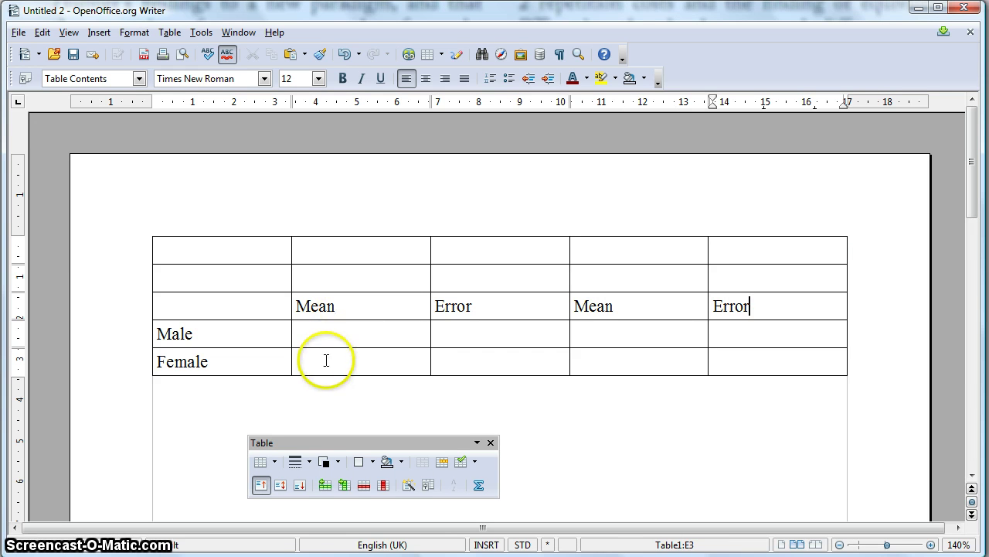
{"action": "left_click", "coordinate": [331, 327]}
{"action": "type", "text": "567"}
{"action": "left_click", "coordinate": [317, 352]}
{"action": "type", "text": "566"}
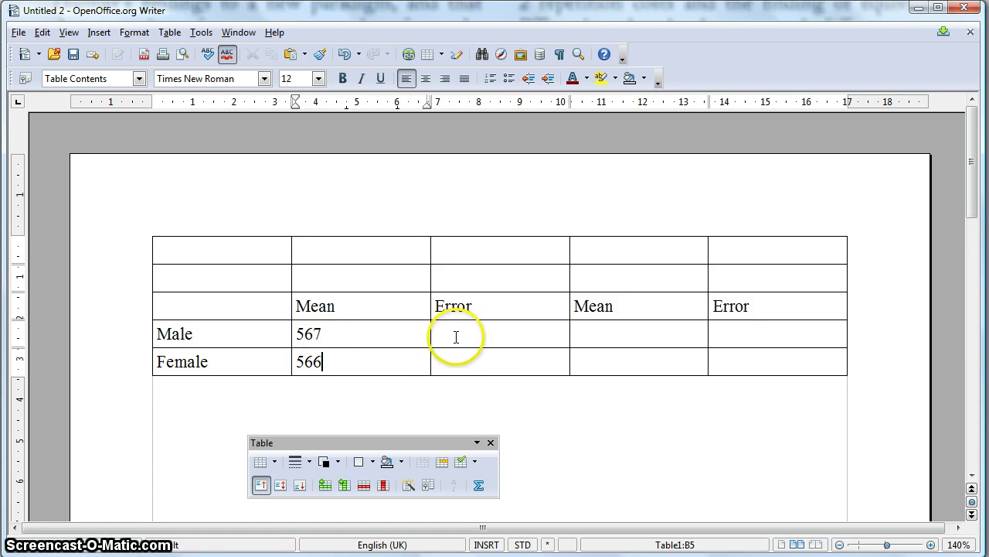
{"action": "left_click", "coordinate": [476, 336]}
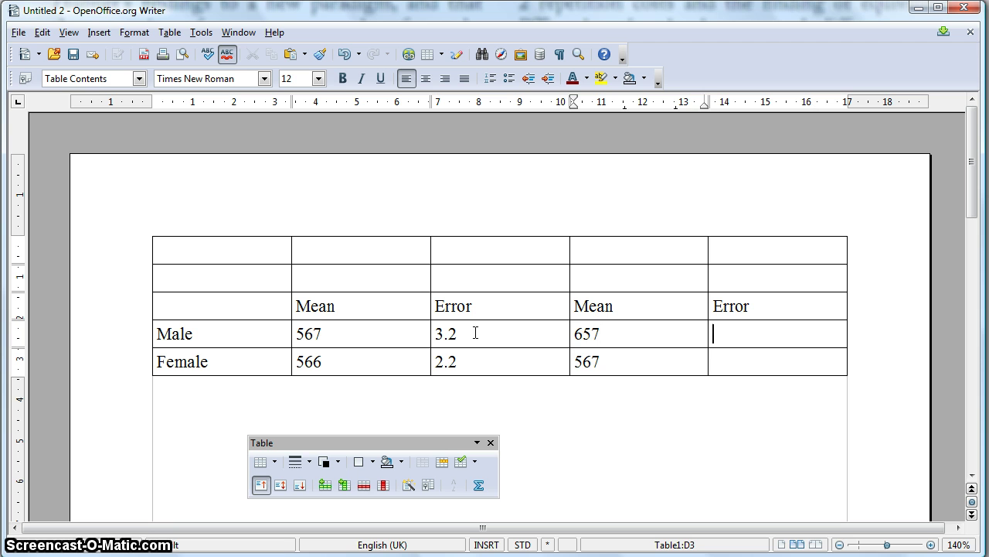
{"action": "left_click", "coordinate": [801, 335]}
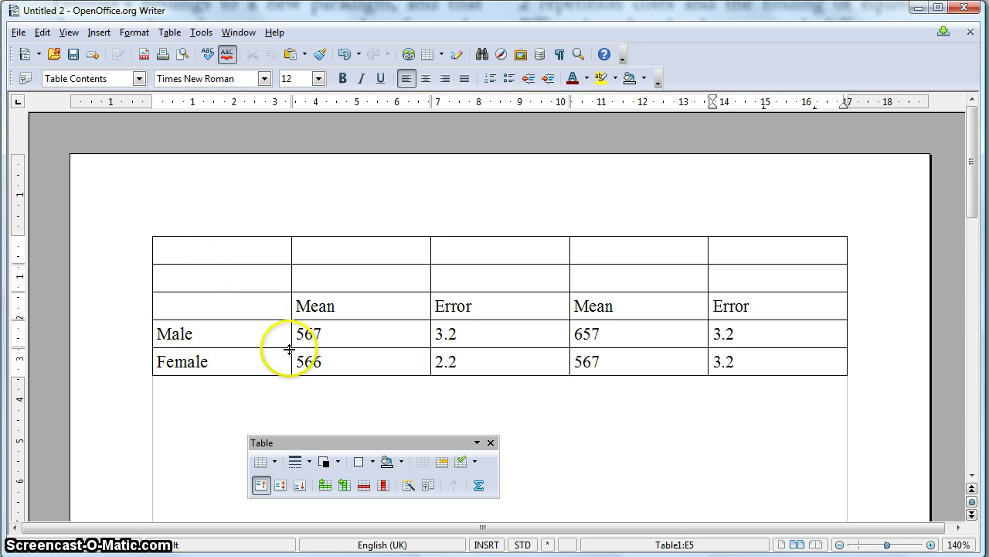
- Select all table cells and set their alignment to Centered
{"action": "left_click", "coordinate": [197, 252]}
{"action": "left_click_drag", "start_coordinate": [187, 247], "coordinate": [834, 374]}
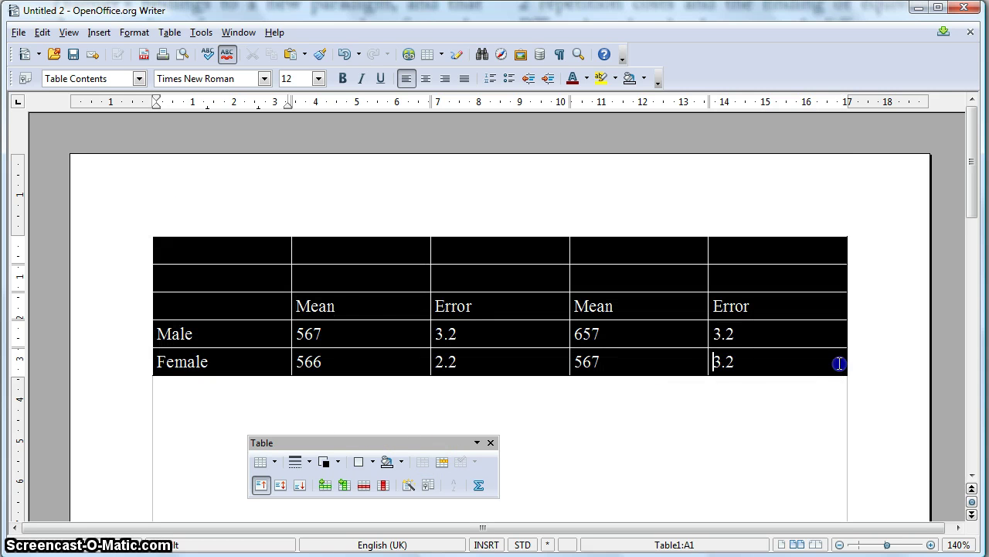
{"action": "right_click", "coordinate": [381, 278]}
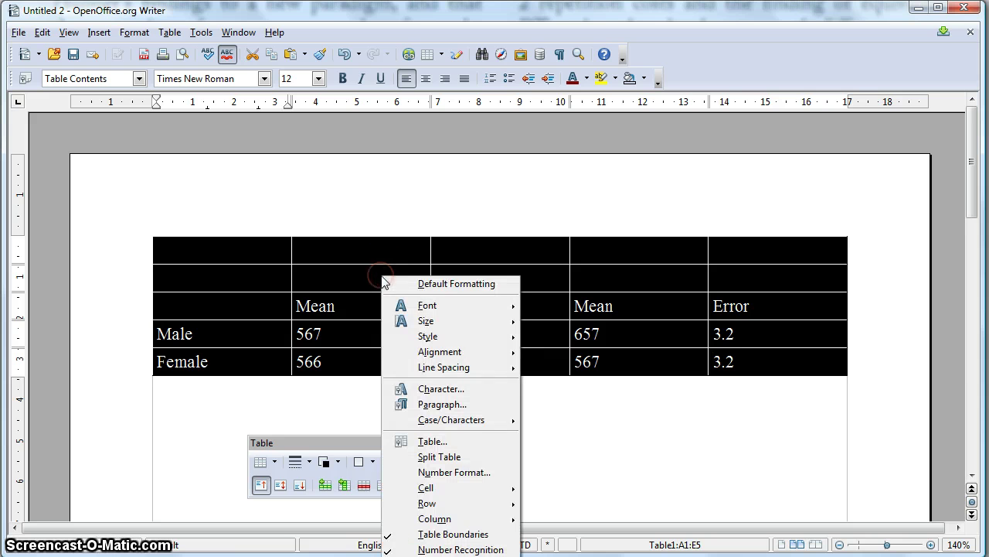
{"action": "mouse_move", "coordinate": [433, 349]}
{"action": "left_click", "coordinate": [576, 381]}
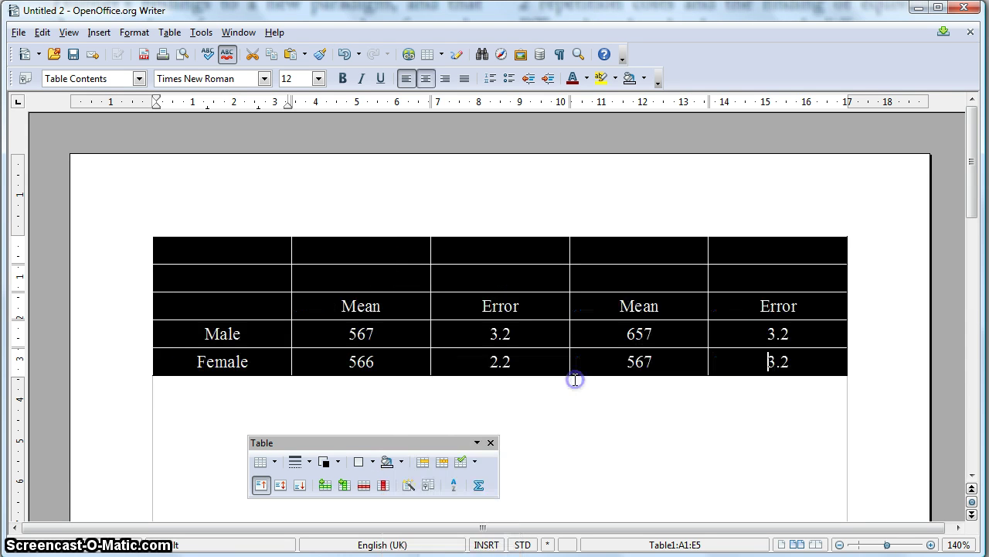
{"action": "left_click", "coordinate": [681, 411]}
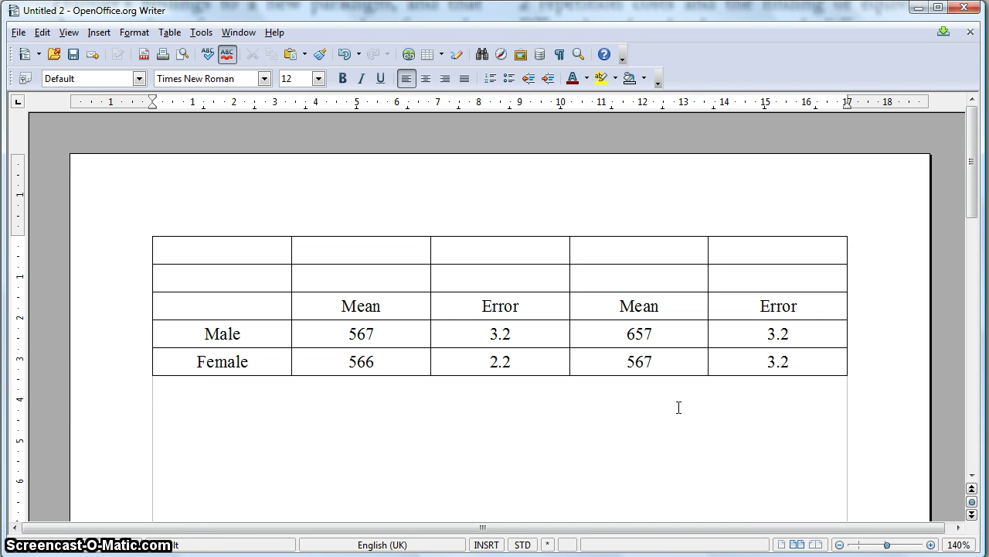
{"action": "key", "text": "ctrl+z"}
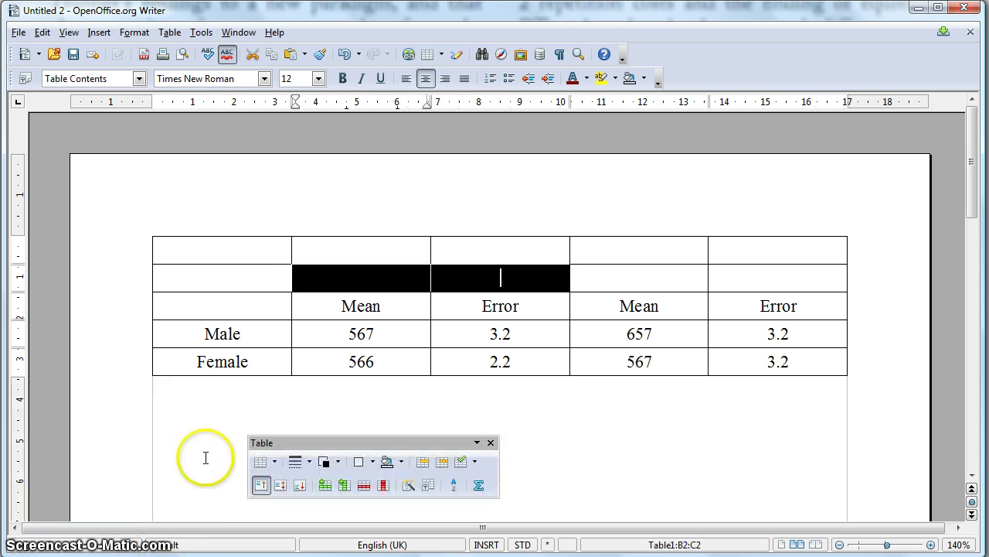
- Merge cells B2 and C2 and label the merged cell Morning
{"action": "left_click", "coordinate": [562, 416]}
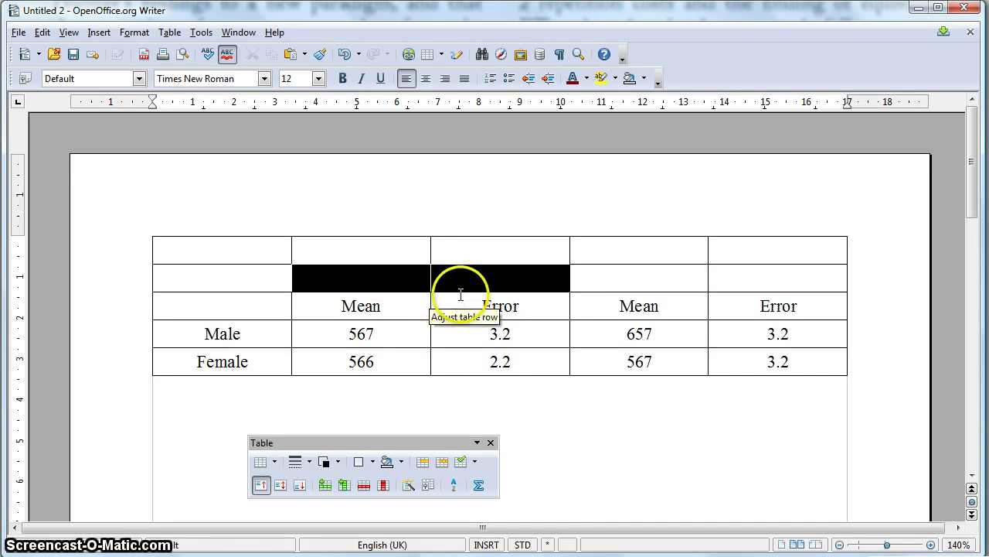
{"action": "right_click", "coordinate": [453, 279]}
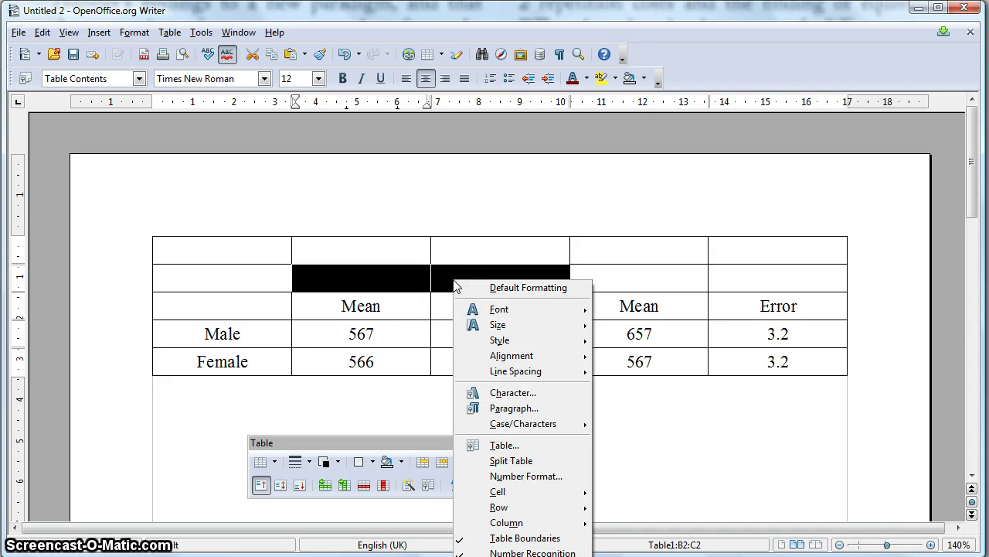
{"action": "mouse_move", "coordinate": [522, 491]}
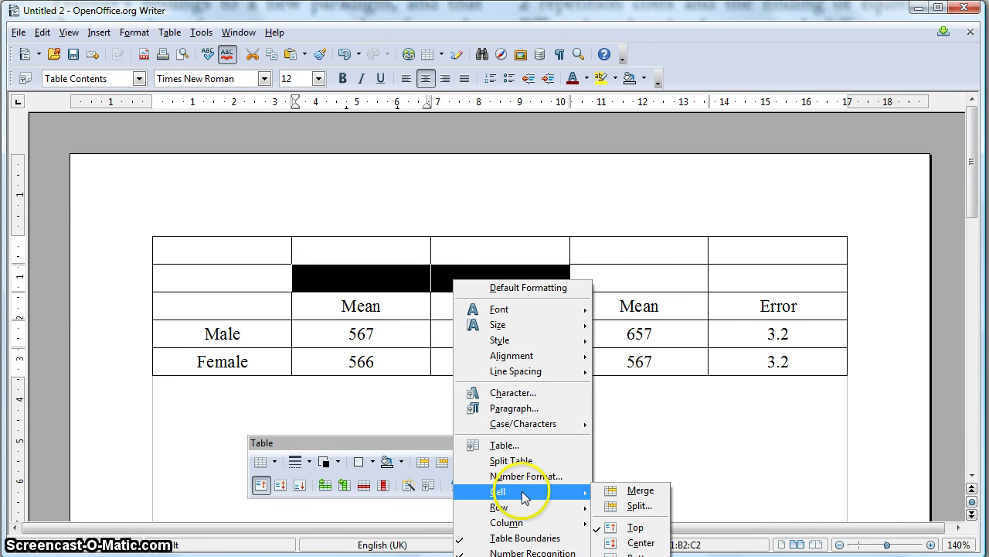
{"action": "left_click", "coordinate": [618, 490]}
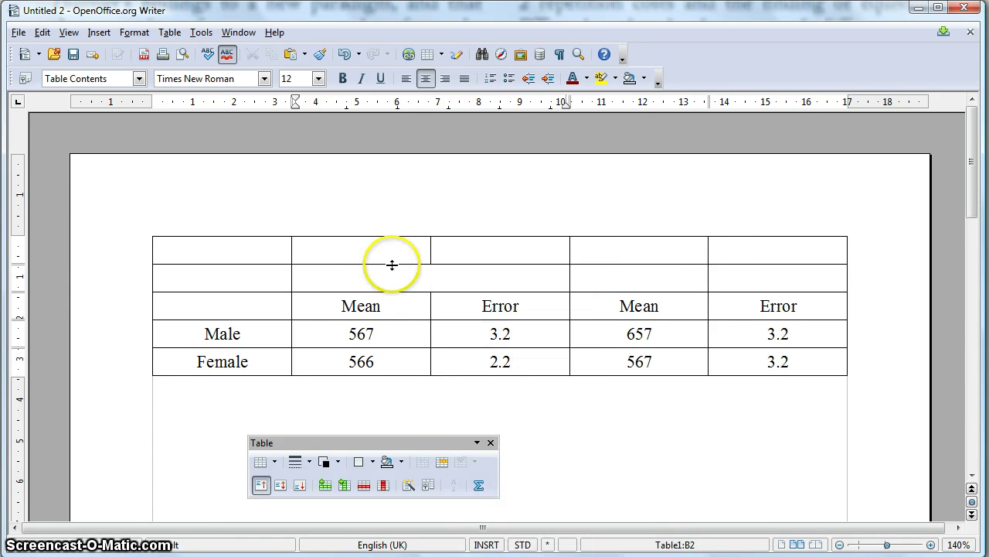
{"action": "type", "text": "Morning"}
- Merge cells D2 and E2 into one cell headed Afternoon
{"action": "left_click", "coordinate": [479, 280]}
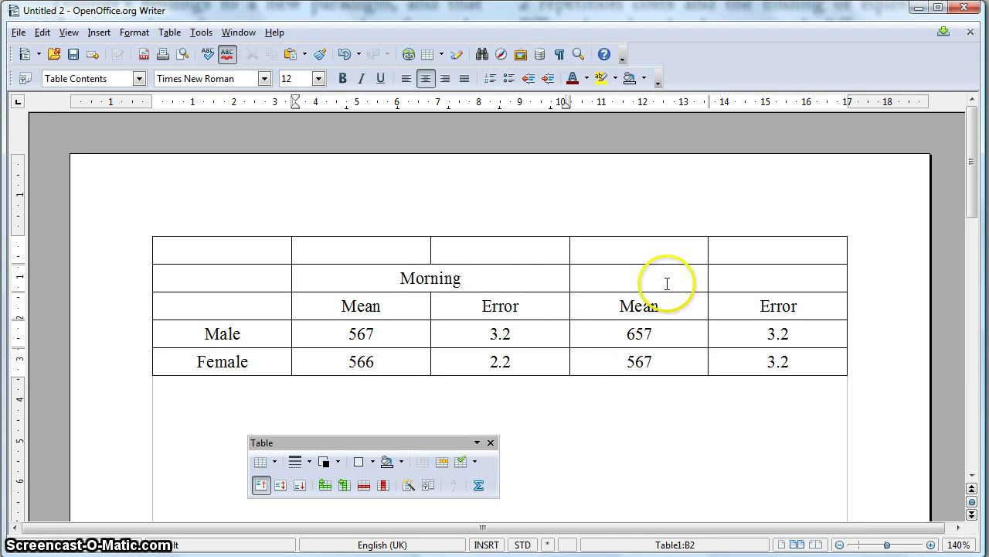
{"action": "left_click_drag", "start_coordinate": [667, 281], "coordinate": [743, 277]}
{"action": "right_click", "coordinate": [746, 277]}
{"action": "mouse_move", "coordinate": [796, 493]}
{"action": "left_click", "coordinate": [928, 488]}
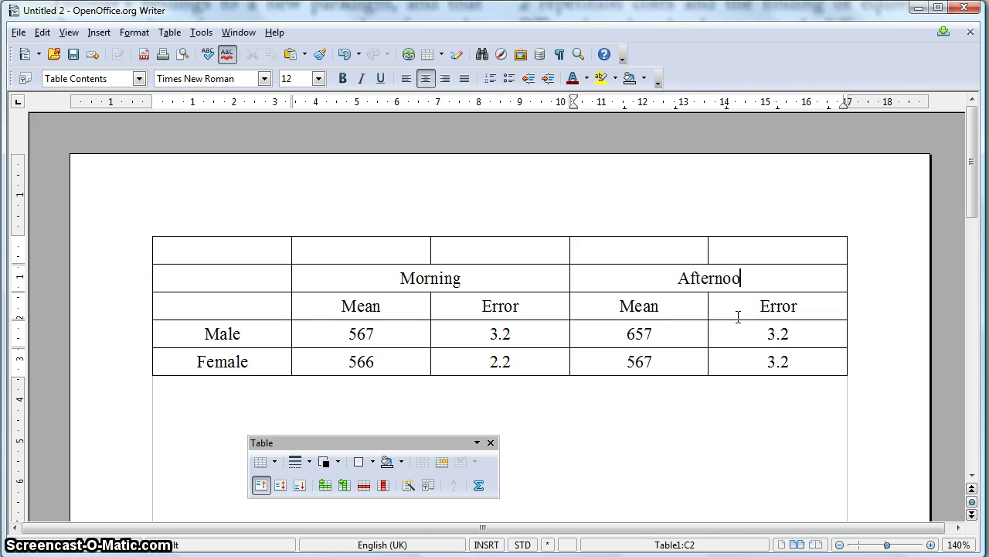
{"action": "left_click_drag", "start_coordinate": [764, 278], "coordinate": [671, 278]}
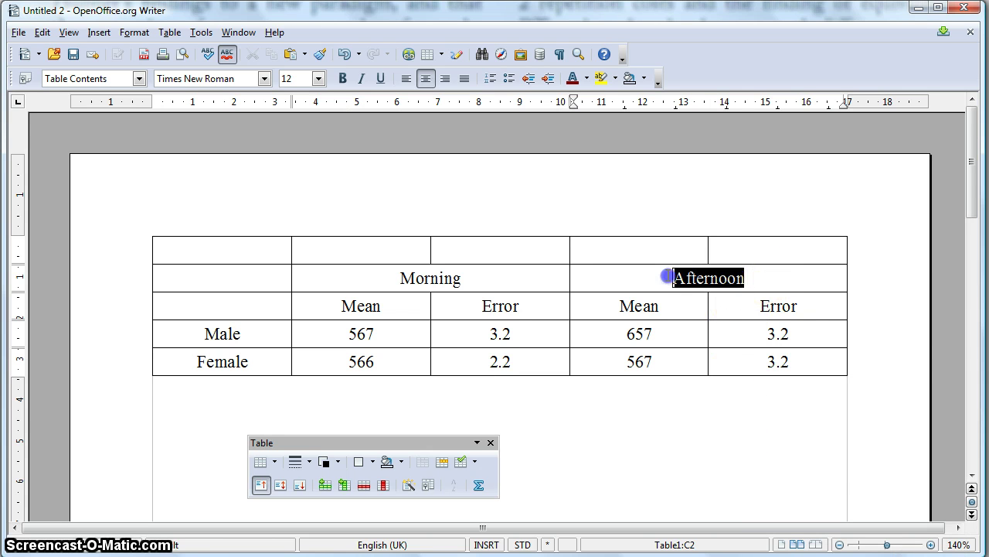
{"action": "right_click", "coordinate": [687, 276]}
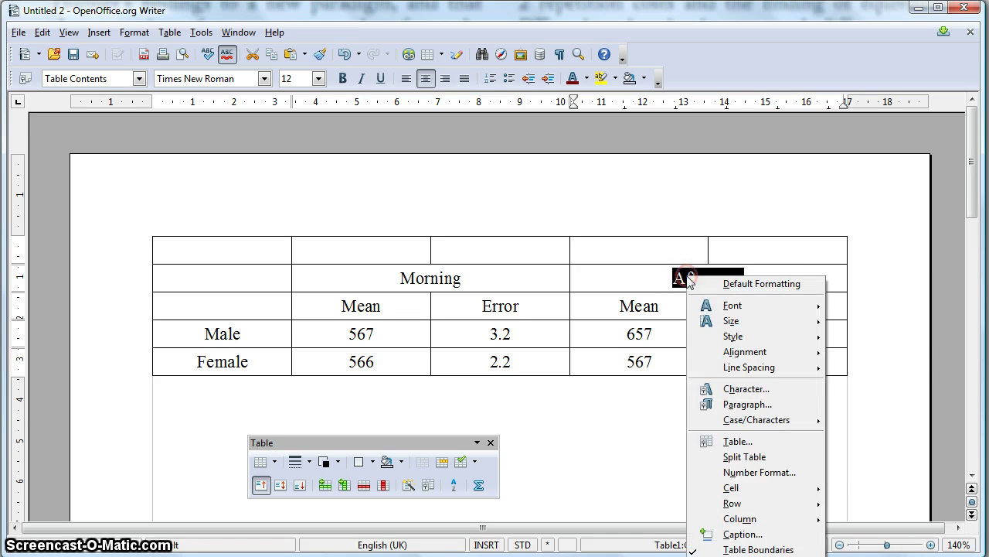
{"action": "mouse_move", "coordinate": [827, 488]}
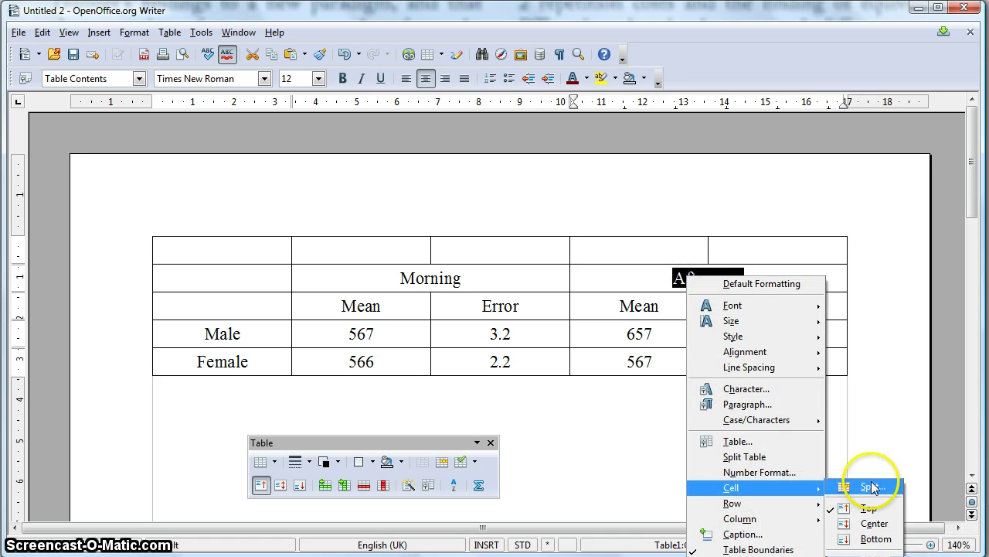
{"action": "left_click", "coordinate": [903, 415]}
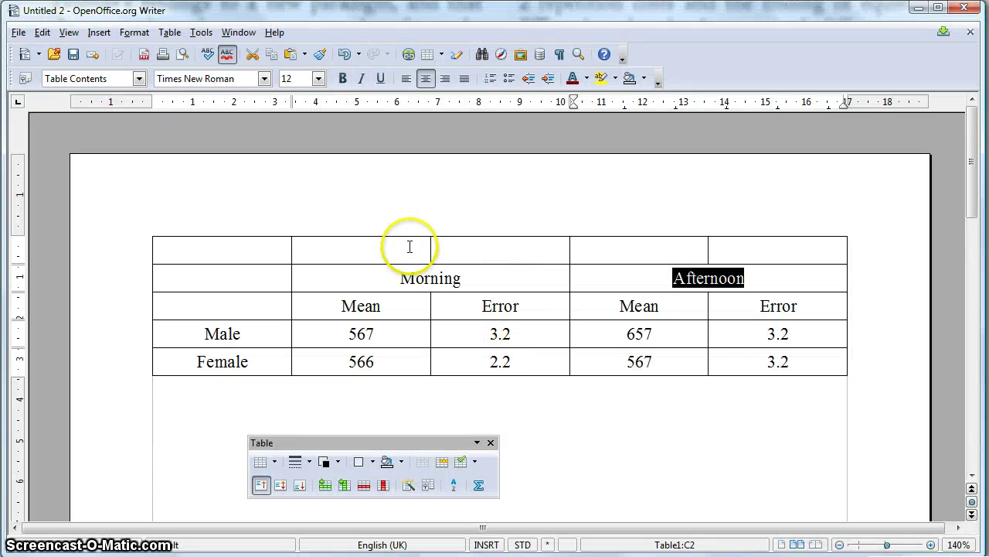
- Merge top-row cells B1 to E1 into a single cell headed Time of Day
{"action": "left_click_drag", "start_coordinate": [415, 245], "coordinate": [740, 248]}
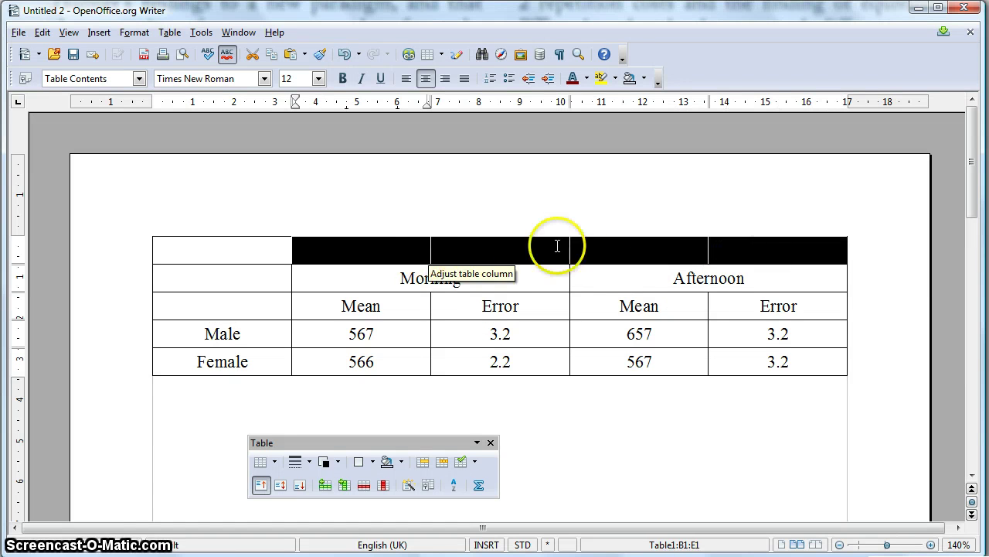
{"action": "right_click", "coordinate": [513, 248]}
{"action": "mouse_move", "coordinate": [561, 463]}
{"action": "left_click", "coordinate": [687, 458]}
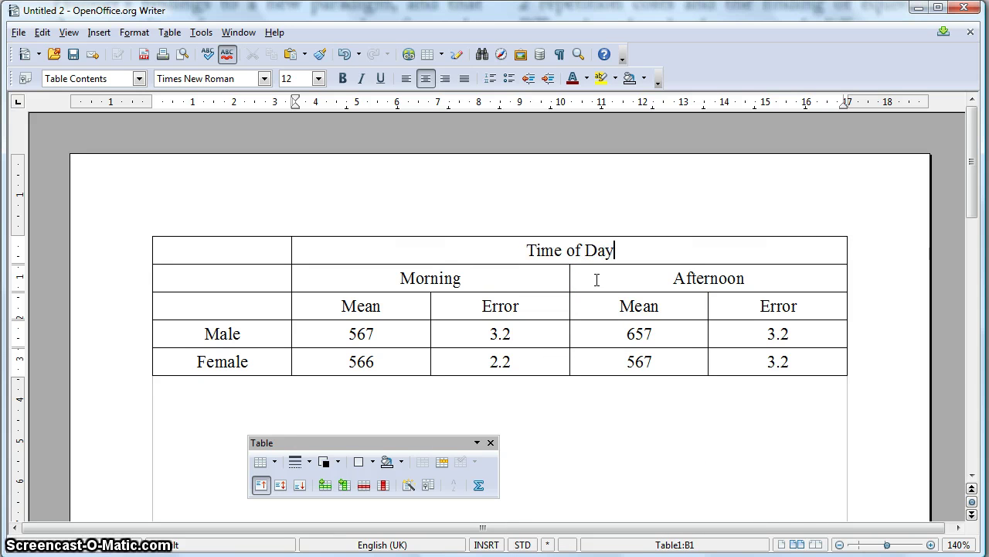
{"action": "left_click", "coordinate": [210, 398]}
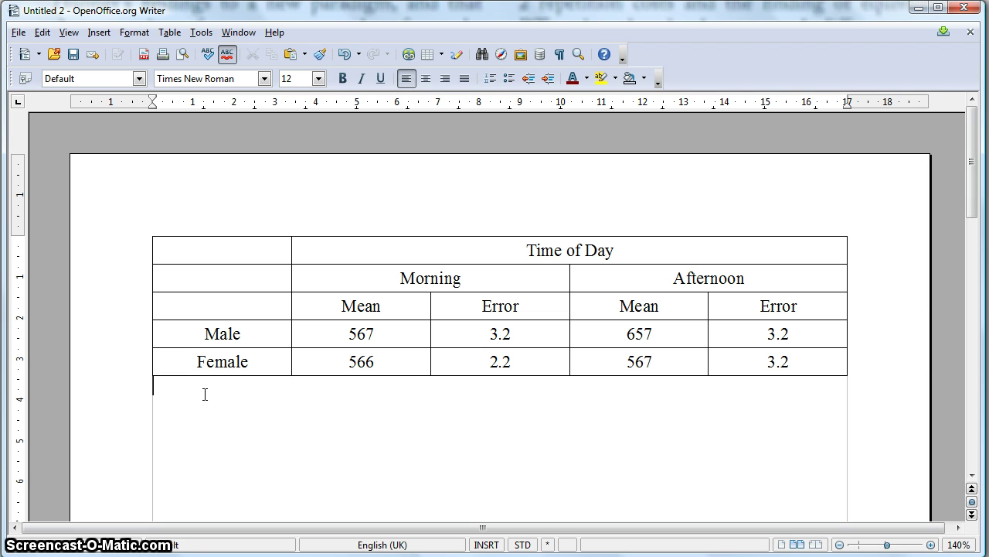
- Type the Gender label in cell A3, then set the whole table to No Borders
{"action": "left_click", "coordinate": [212, 315]}
{"action": "type", "text": "Gender"}
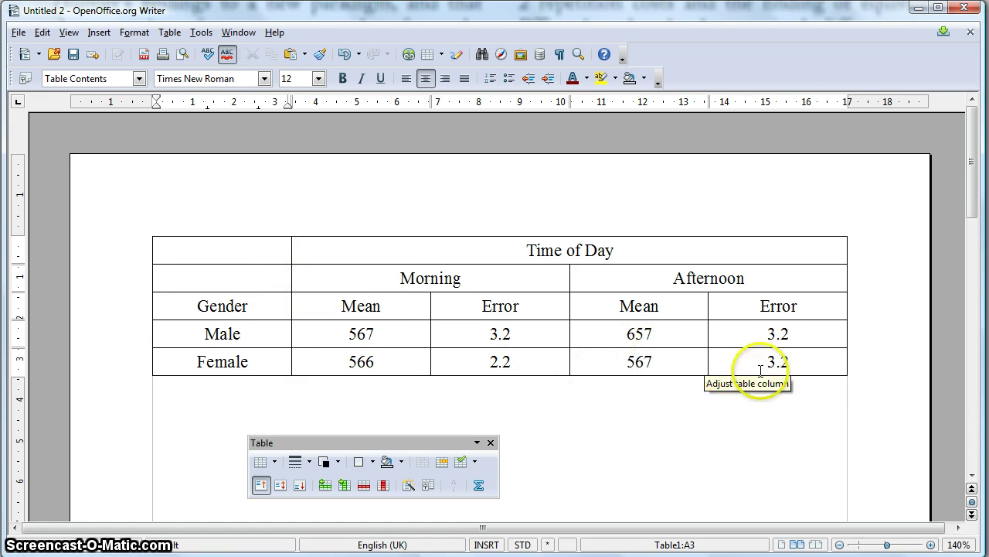
{"action": "left_click_drag", "start_coordinate": [810, 360], "coordinate": [236, 253]}
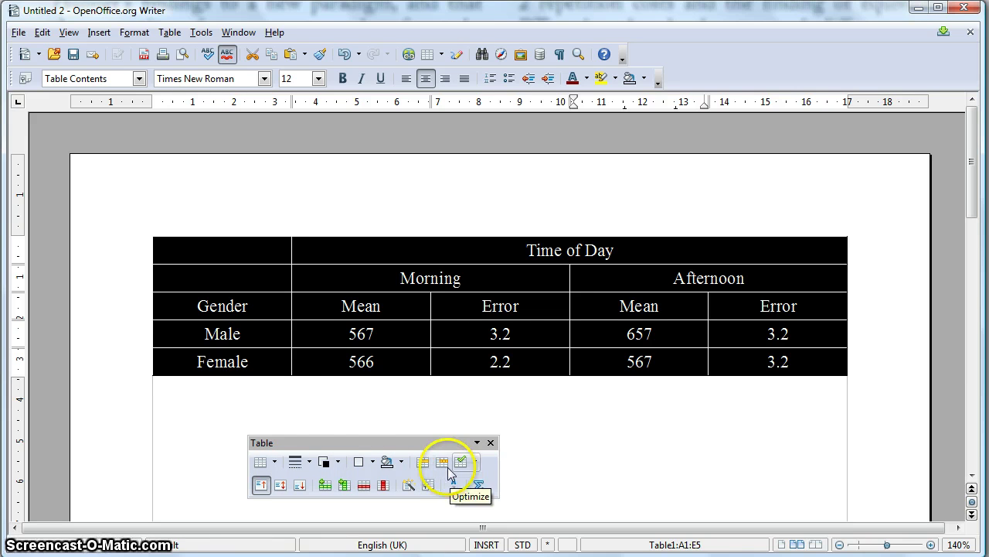
{"action": "left_click", "coordinate": [371, 463]}
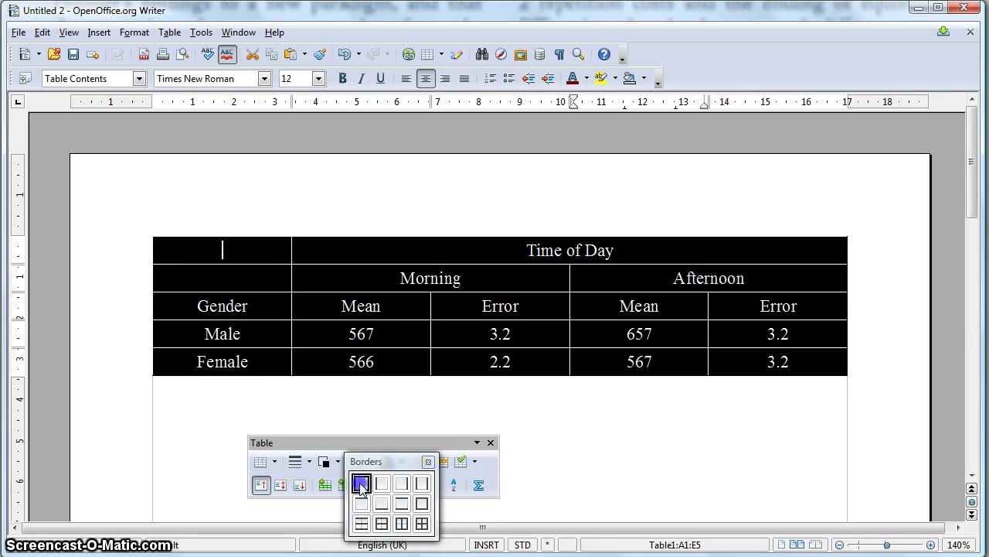
{"action": "left_click", "coordinate": [361, 484]}
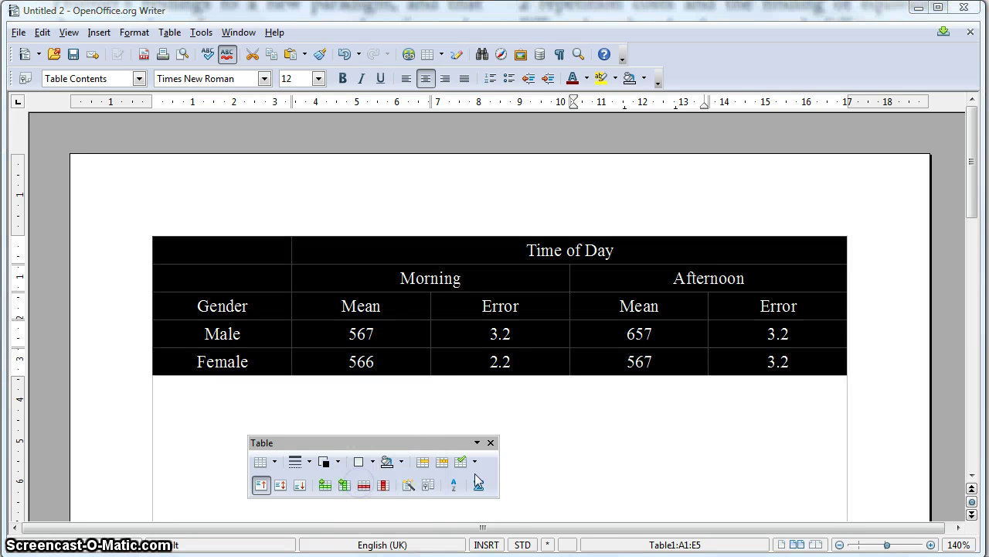
{"action": "left_click", "coordinate": [589, 459]}
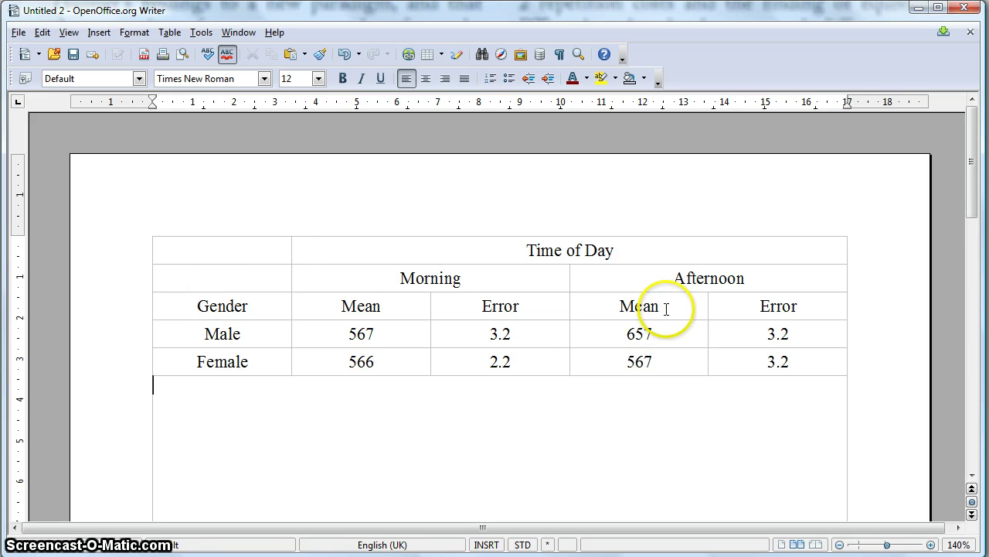
{"action": "left_click", "coordinate": [18, 33]}
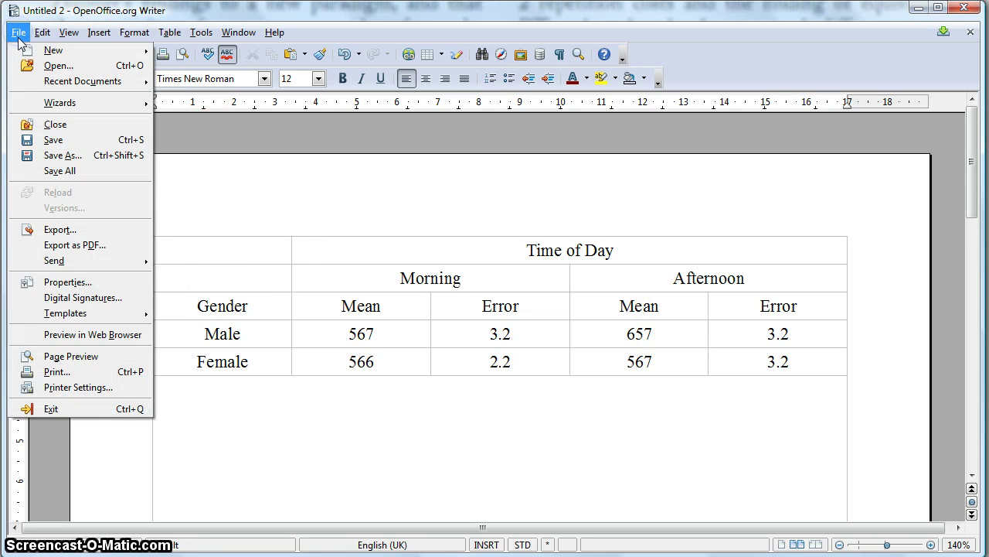
{"action": "left_click", "coordinate": [91, 359]}
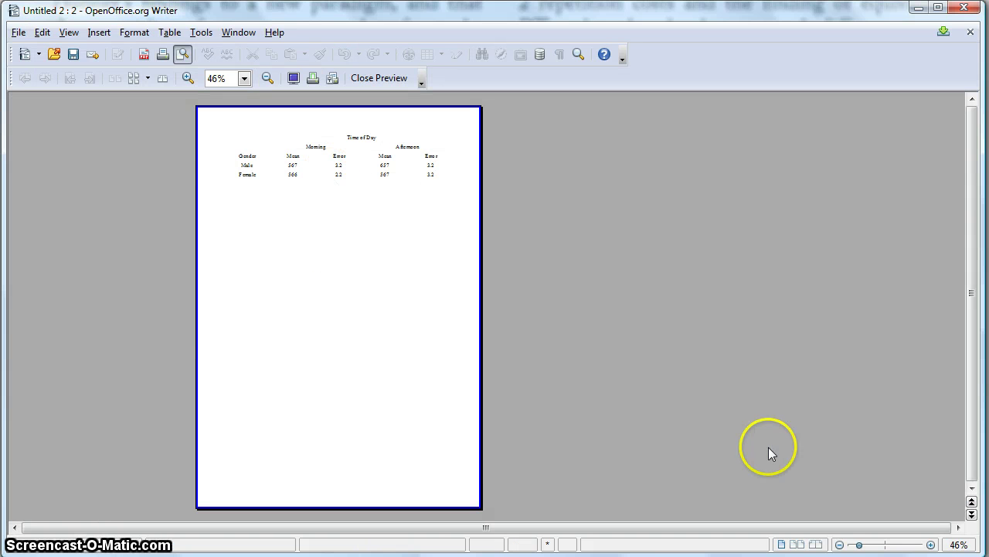
{"action": "left_click", "coordinate": [931, 545]}
{"action": "left_click", "coordinate": [931, 545]}
{"action": "left_click", "coordinate": [931, 545]}
{"action": "left_click", "coordinate": [624, 524]}
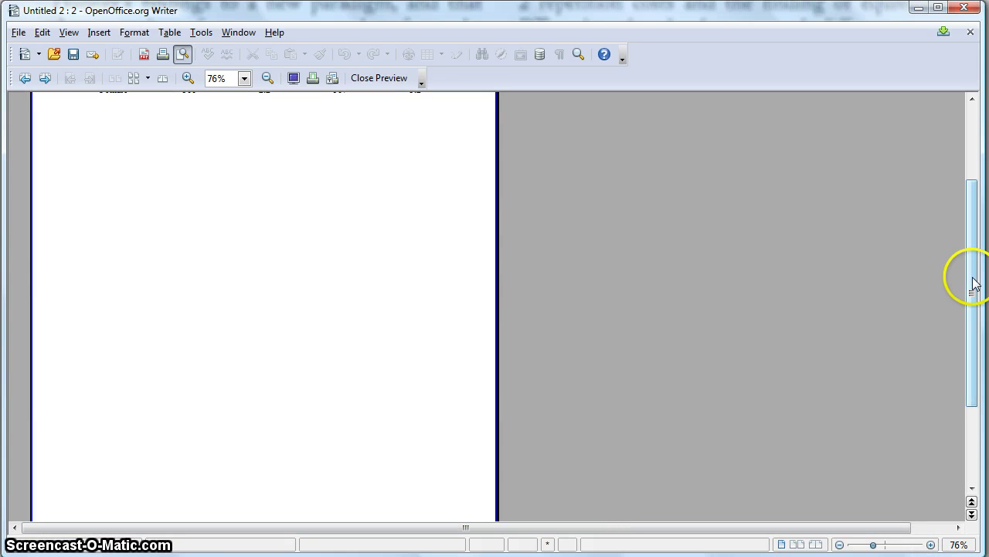
{"action": "left_click_drag", "start_coordinate": [972, 275], "coordinate": [963, 188]}
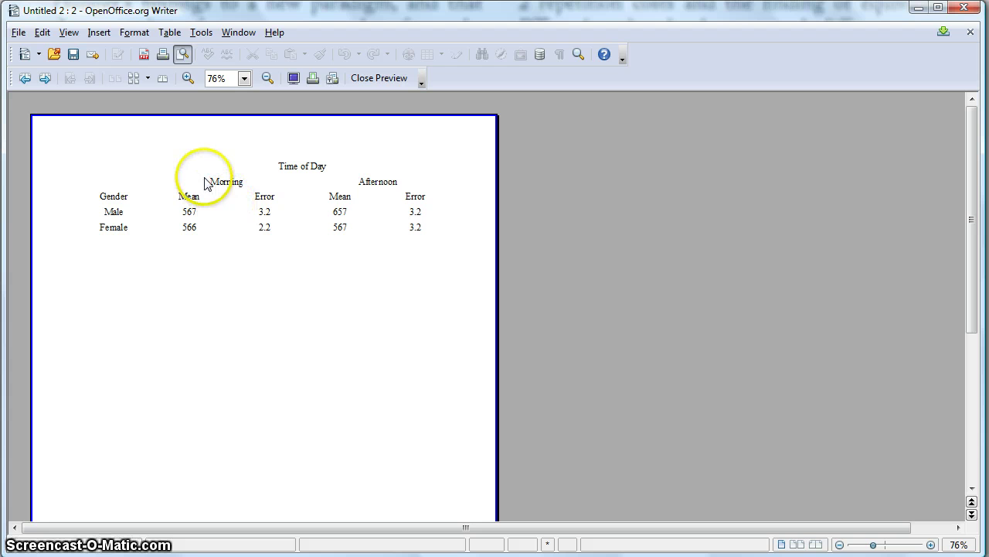
{"action": "key", "text": "Escape"}
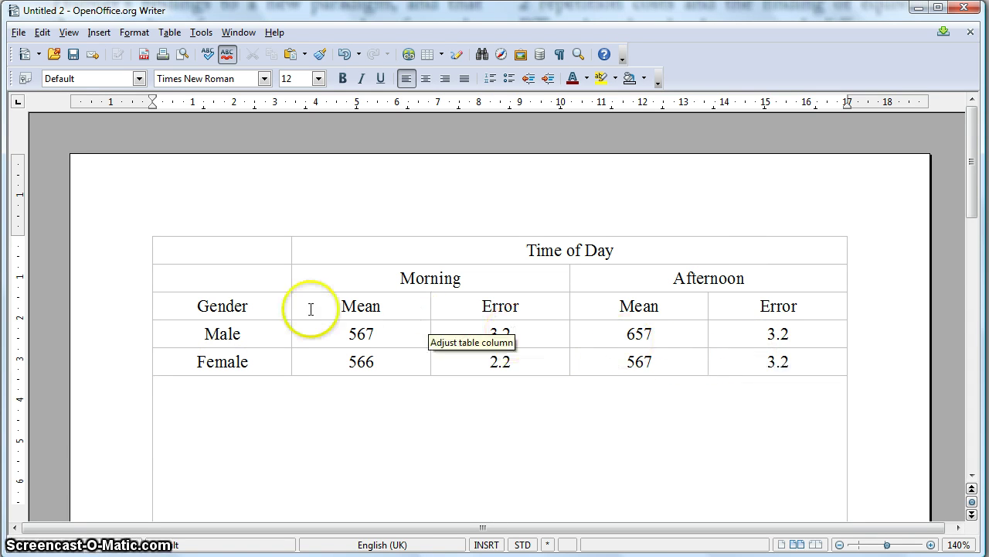
- Add a top border line along the table's top row
{"action": "left_click_drag", "start_coordinate": [172, 246], "coordinate": [405, 248]}
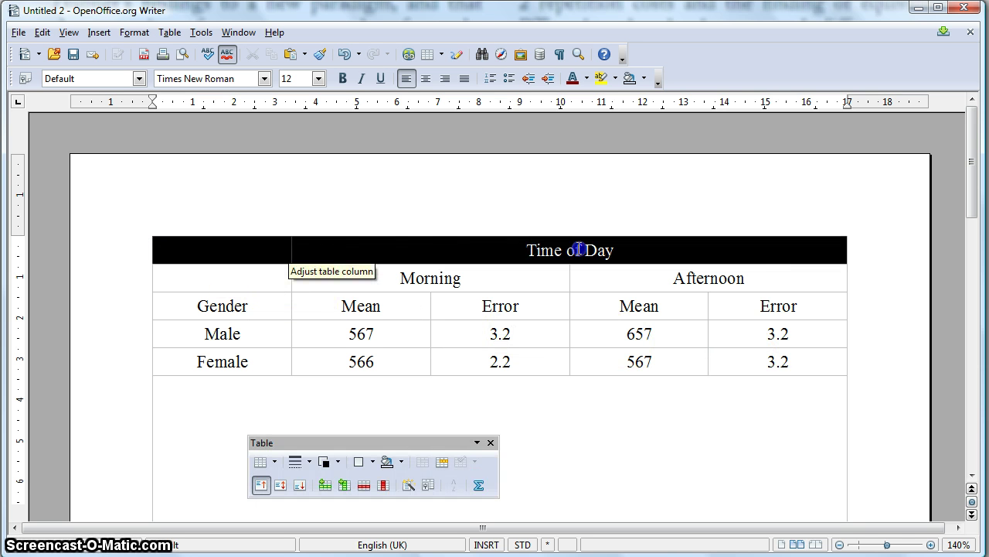
{"action": "left_click_drag", "start_coordinate": [761, 252], "coordinate": [674, 247]}
{"action": "left_click", "coordinate": [354, 467]}
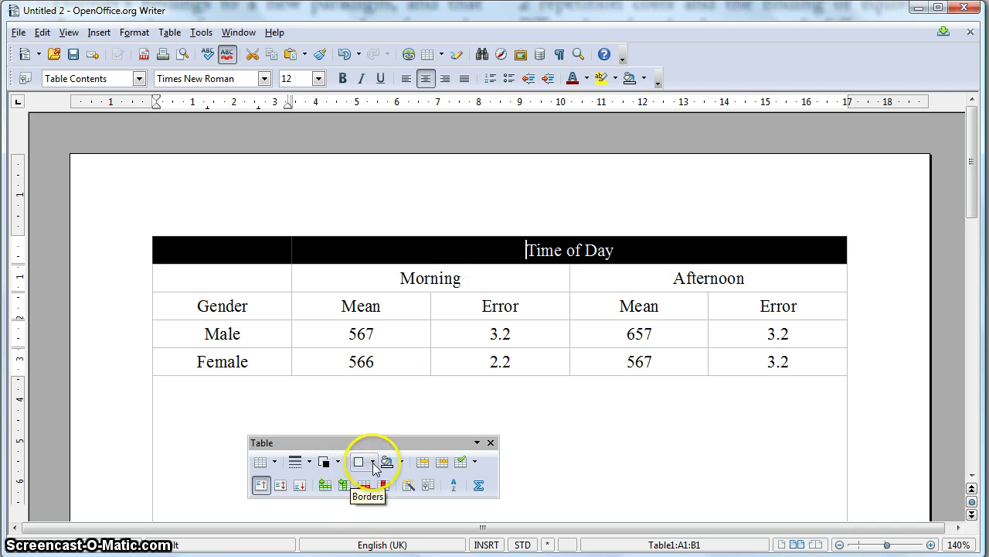
{"action": "left_click", "coordinate": [374, 463]}
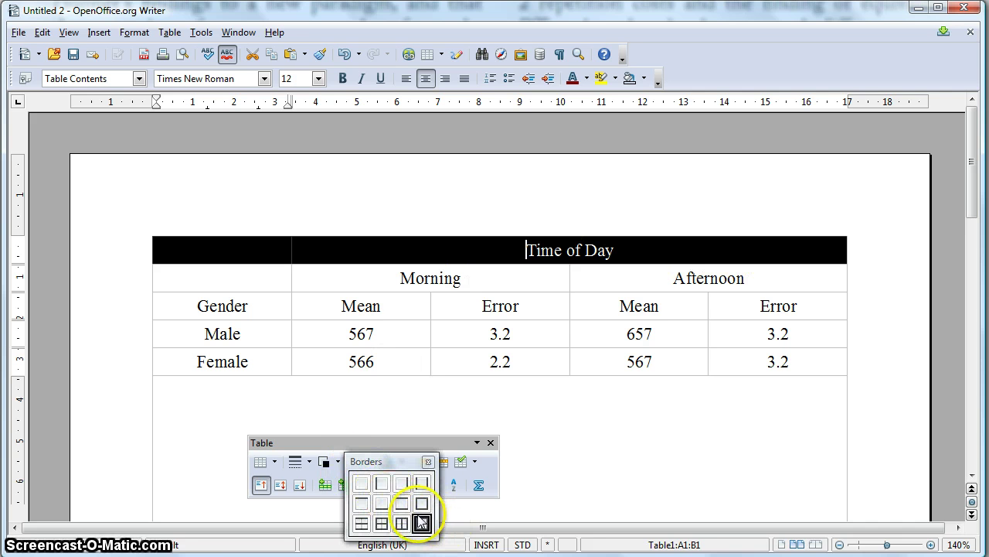
{"action": "left_click", "coordinate": [360, 503]}
{"action": "left_click", "coordinate": [358, 420]}
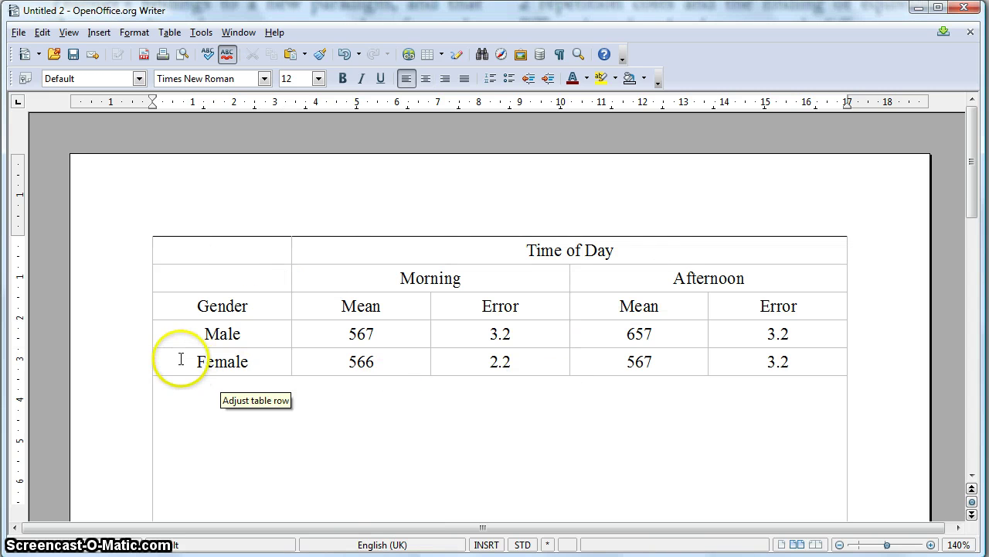
- Add a bottom border line beneath the Female row
{"action": "left_click_drag", "start_coordinate": [181, 358], "coordinate": [771, 362]}
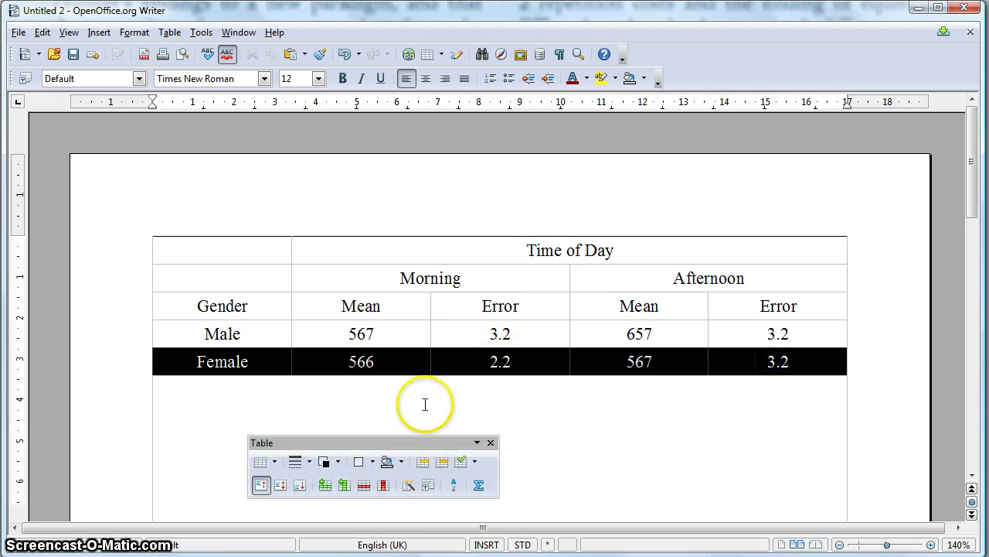
{"action": "left_click", "coordinate": [379, 463]}
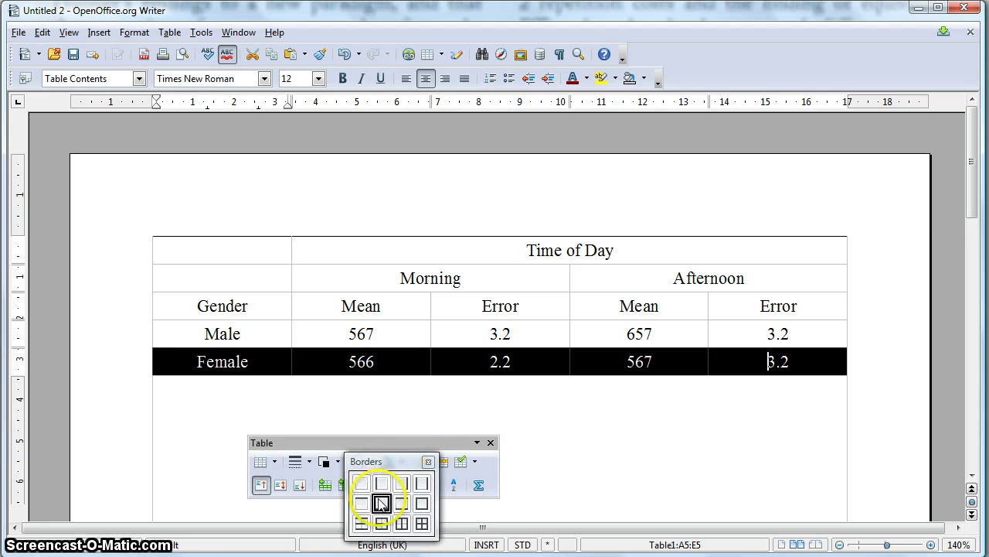
{"action": "left_click", "coordinate": [381, 483]}
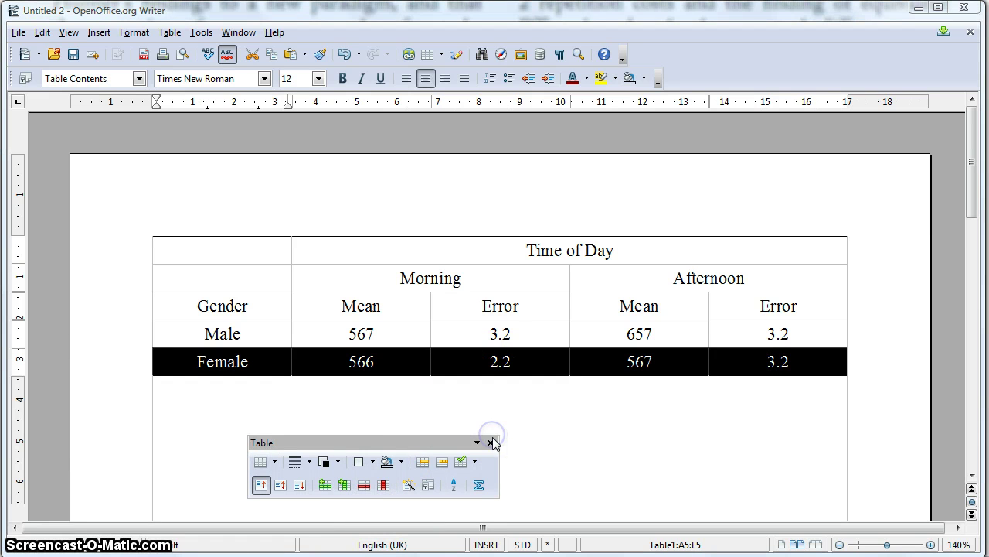
{"action": "left_click", "coordinate": [569, 468]}
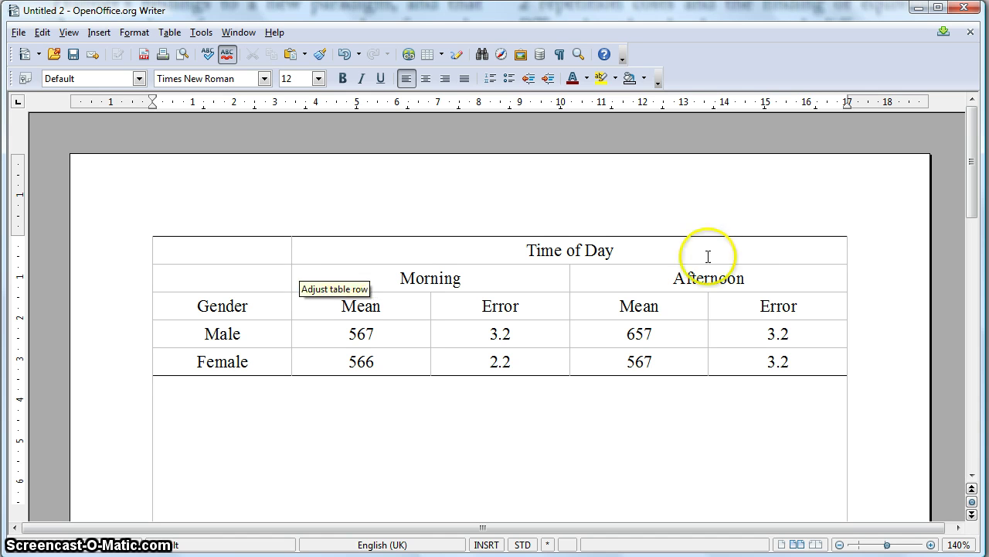
- Apply a bottom border to the merged Time of Day cell across the four data columns
{"action": "left_click", "coordinate": [340, 246]}
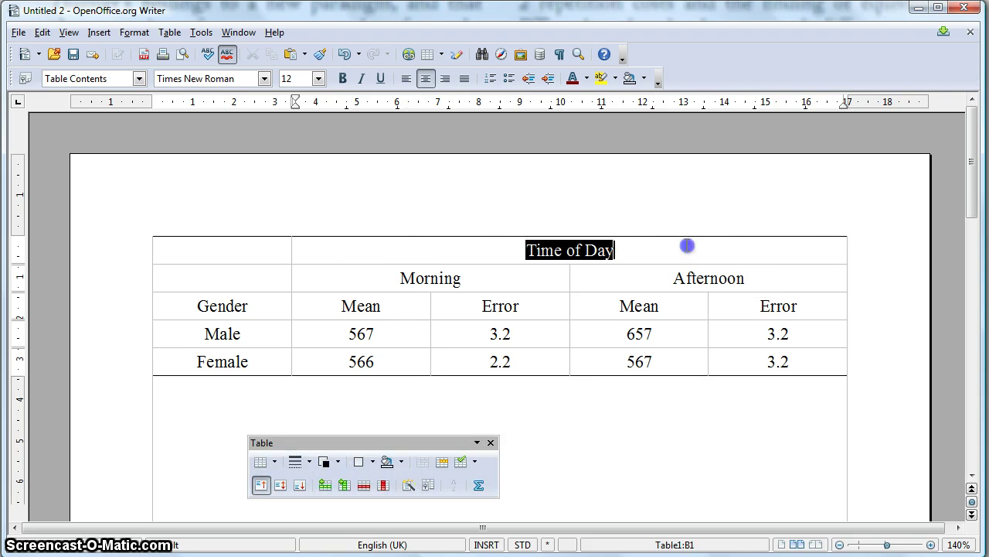
{"action": "left_click", "coordinate": [373, 463]}
{"action": "left_click", "coordinate": [381, 481]}
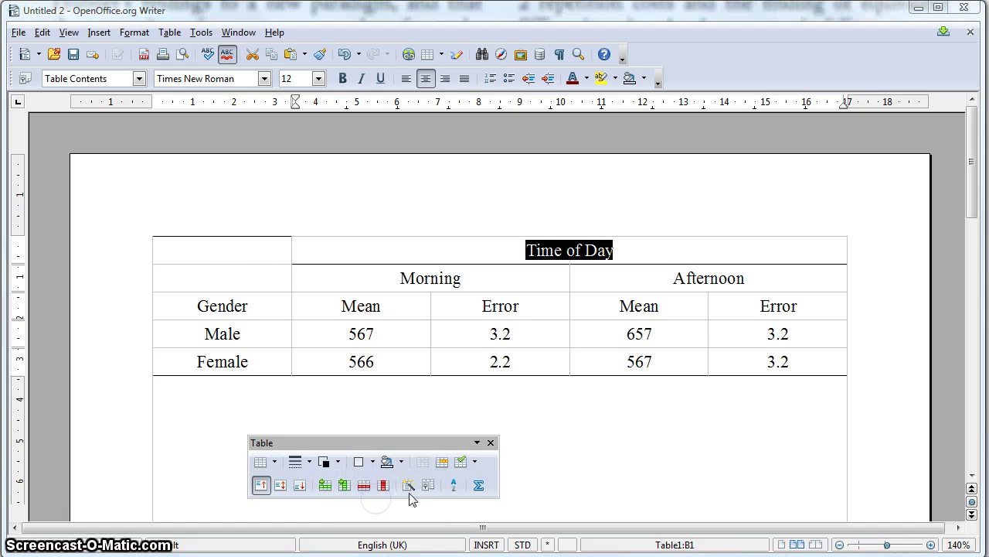
{"action": "left_click", "coordinate": [603, 436]}
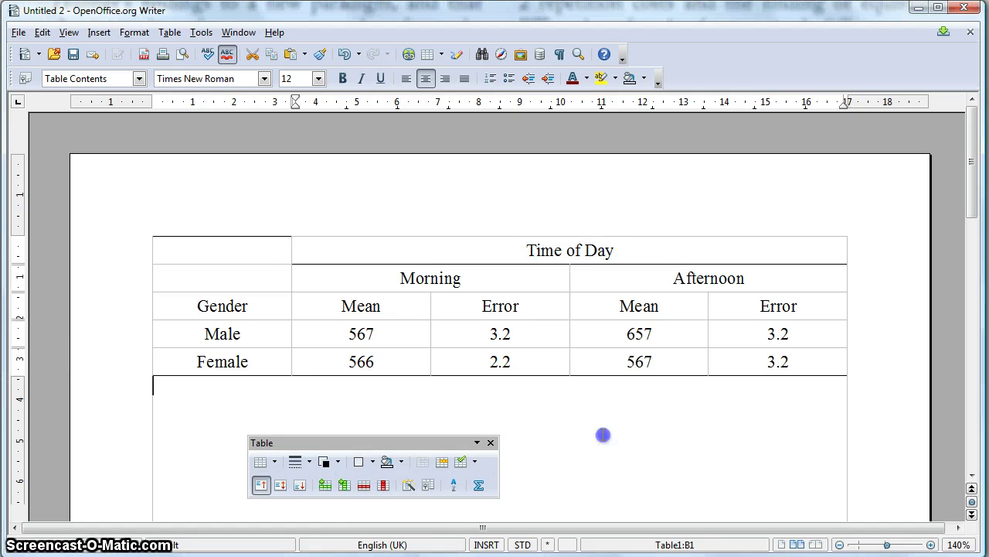
{"action": "right_click", "coordinate": [496, 252]}
{"action": "left_click", "coordinate": [480, 247]}
{"action": "left_click_drag", "start_coordinate": [479, 247], "coordinate": [620, 244]}
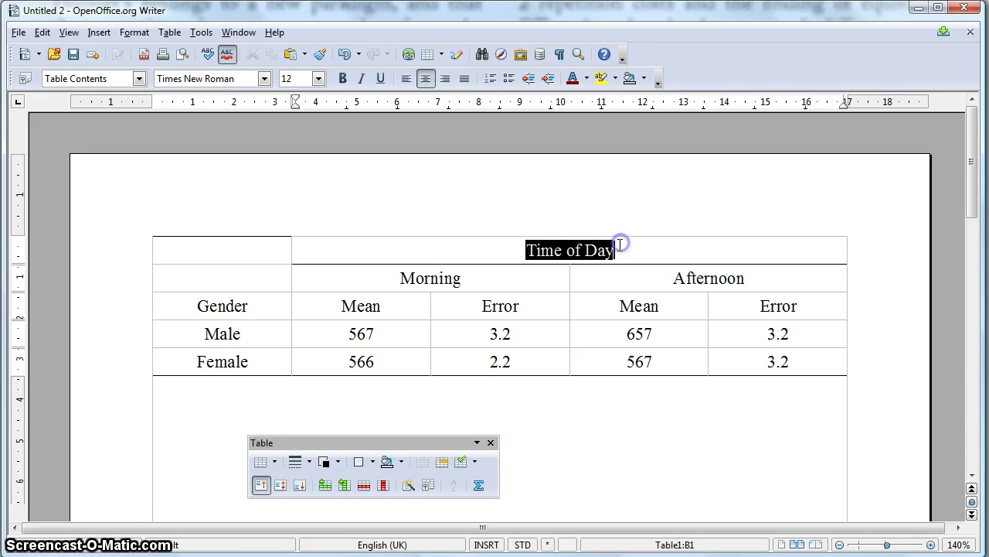
{"action": "left_click", "coordinate": [372, 462]}
{"action": "left_click", "coordinate": [382, 513]}
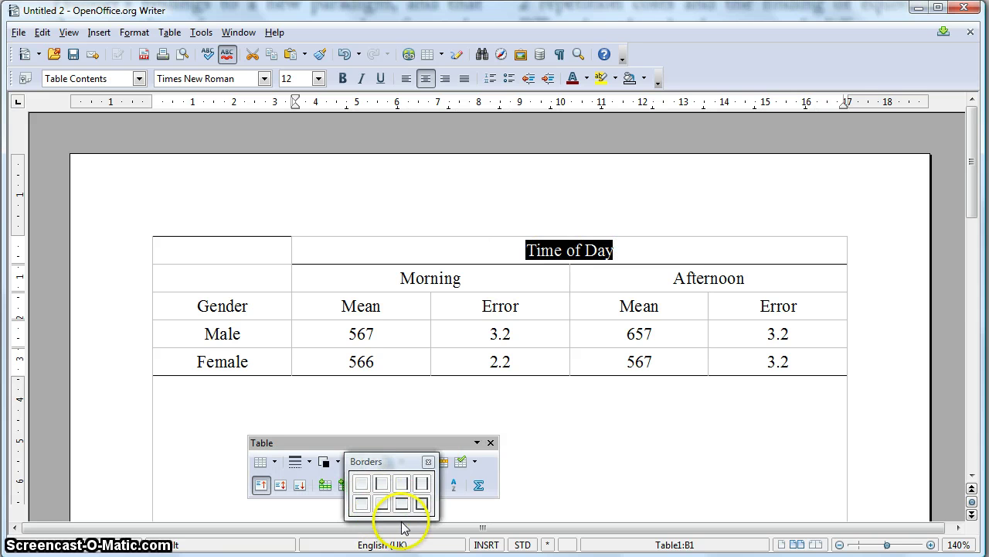
{"action": "left_click", "coordinate": [400, 503]}
{"action": "left_click", "coordinate": [405, 270]}
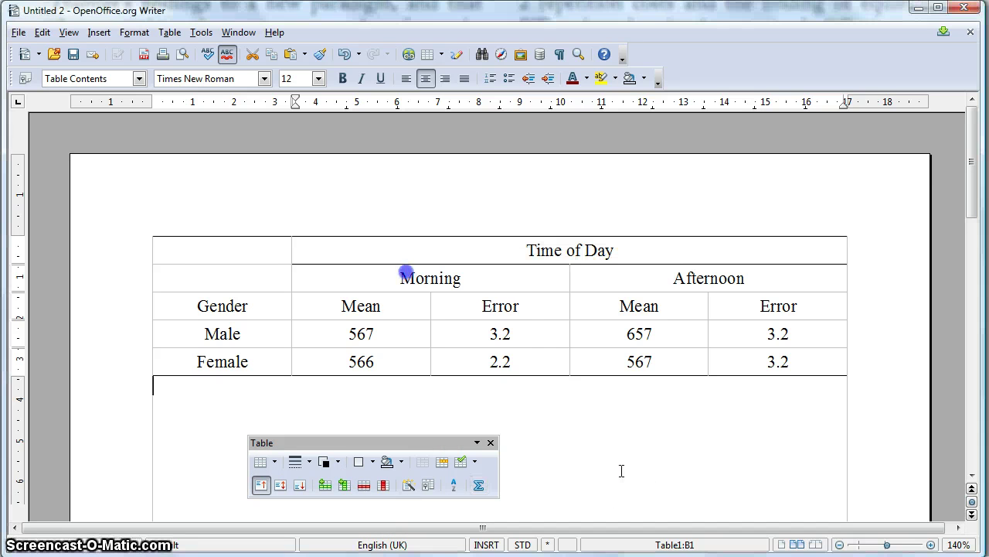
{"action": "left_click", "coordinate": [570, 435]}
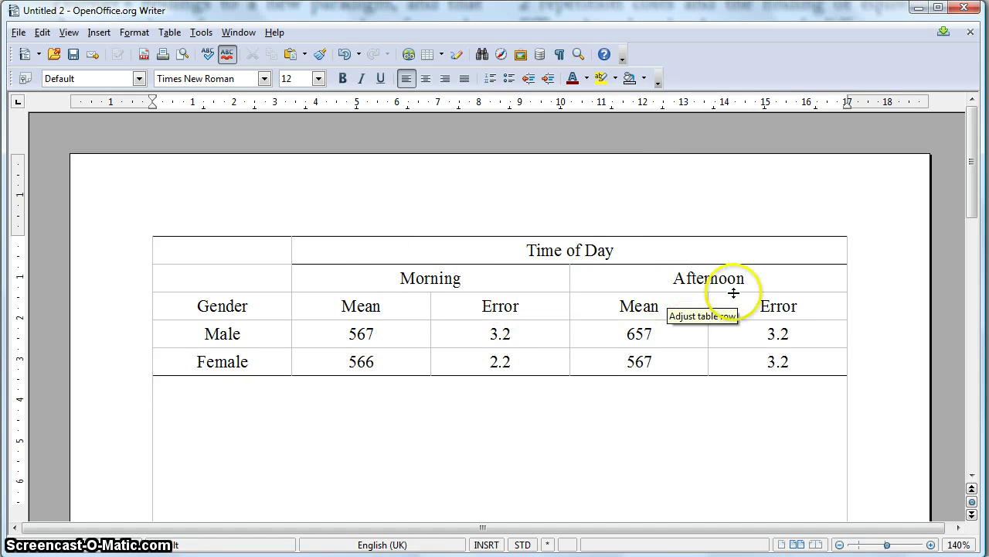
- Add bottom rule lines beneath the Morning and Afternoon headings
{"action": "left_click_drag", "start_coordinate": [383, 276], "coordinate": [467, 276]}
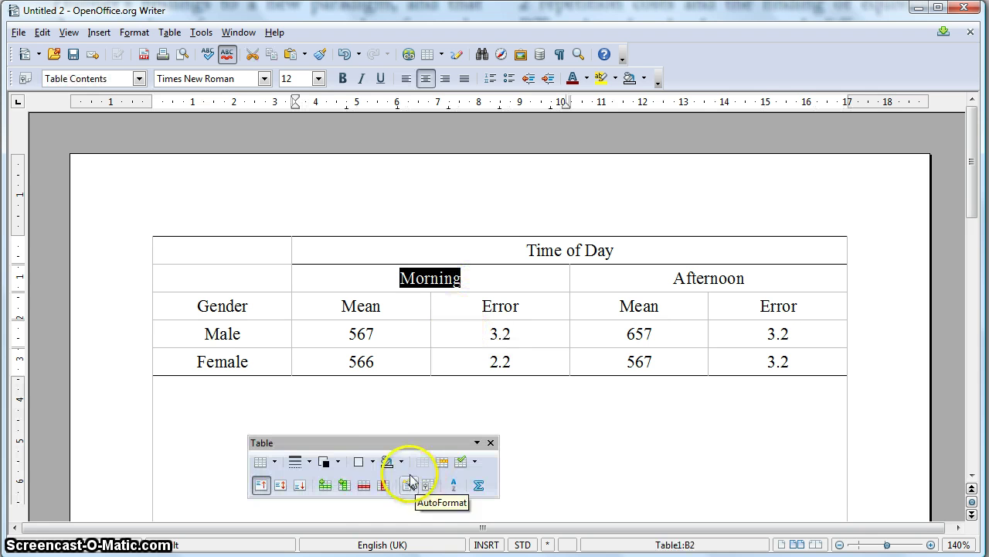
{"action": "left_click", "coordinate": [374, 462]}
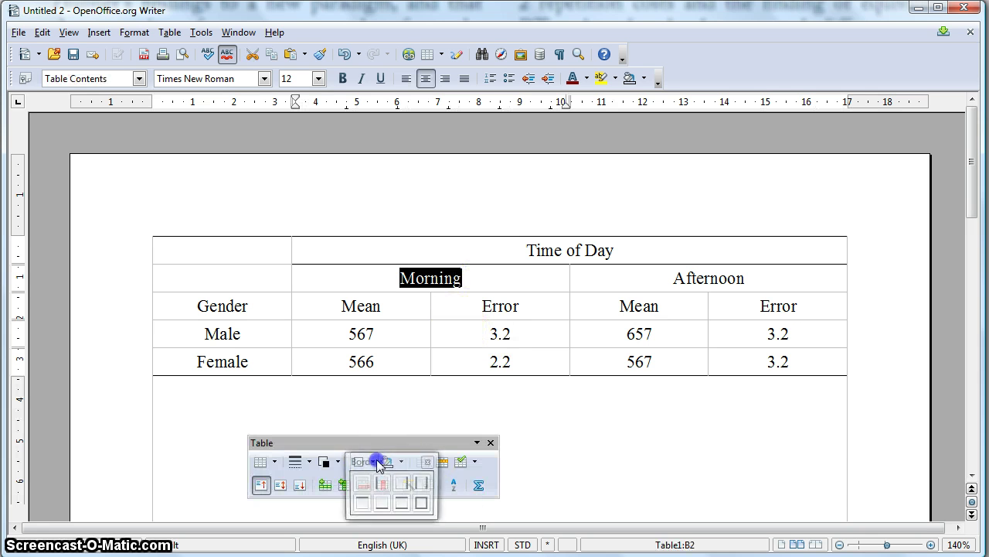
{"action": "left_click", "coordinate": [401, 503]}
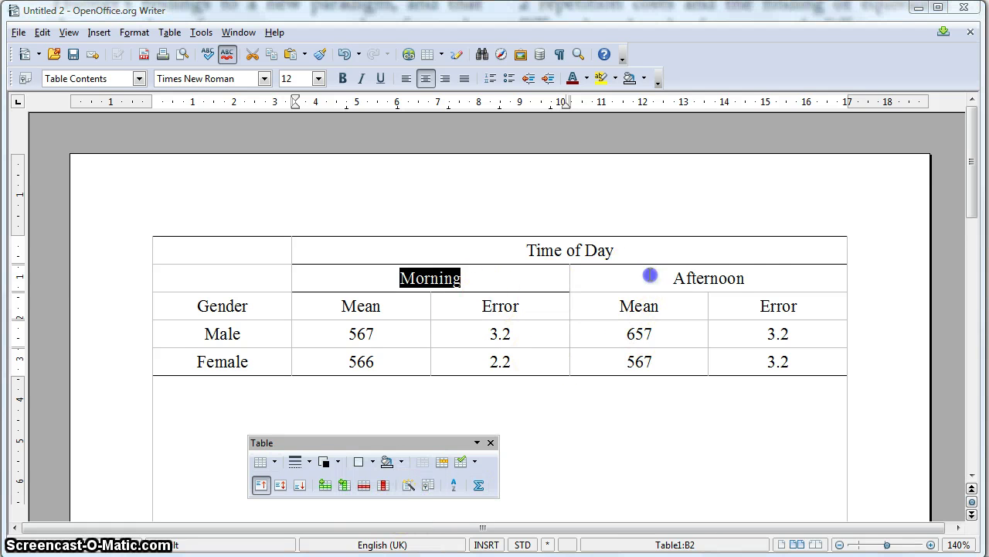
{"action": "left_click_drag", "start_coordinate": [673, 278], "coordinate": [709, 276]}
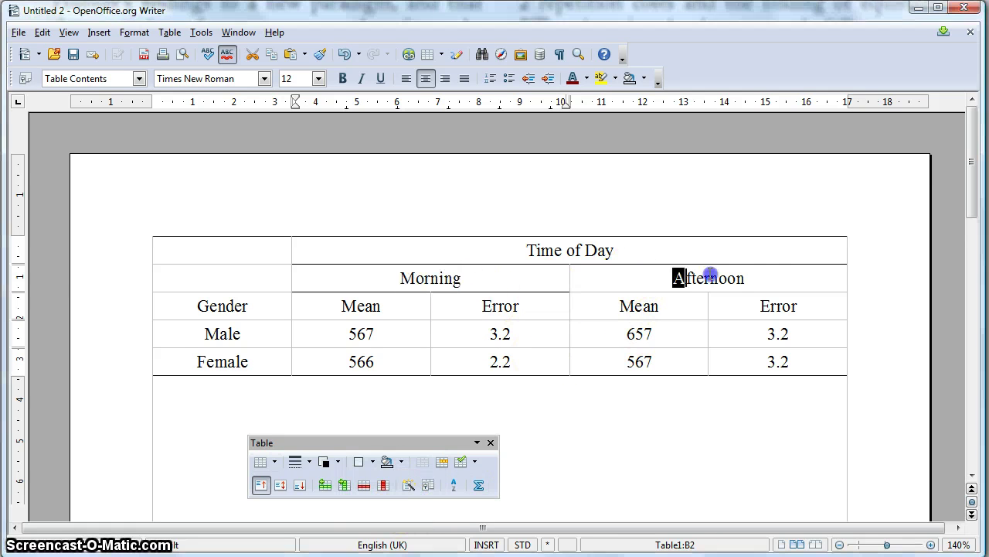
{"action": "left_click", "coordinate": [373, 461]}
{"action": "left_click", "coordinate": [400, 504]}
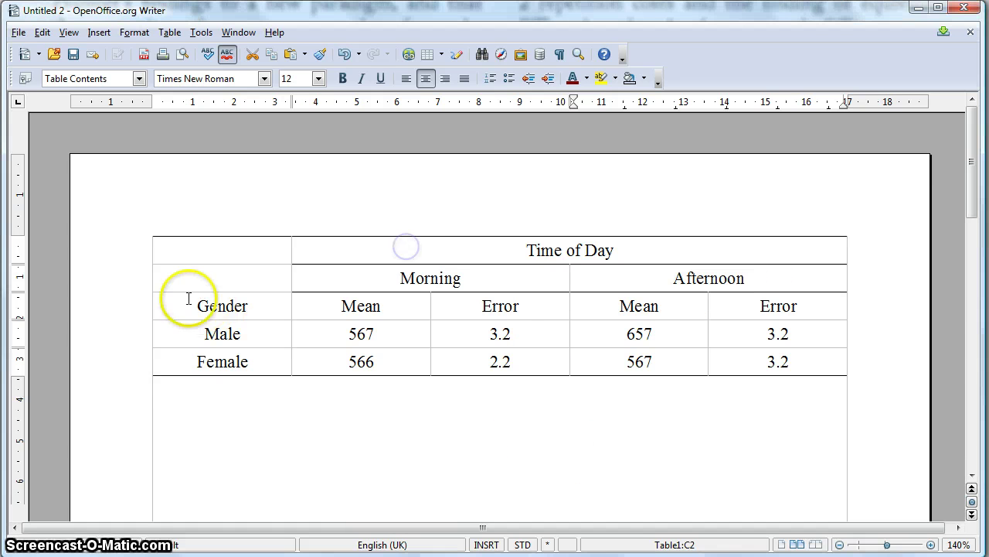
- Add a bottom rule line beneath the Gender, Mean and Error header row
{"action": "left_click_drag", "start_coordinate": [190, 305], "coordinate": [781, 303]}
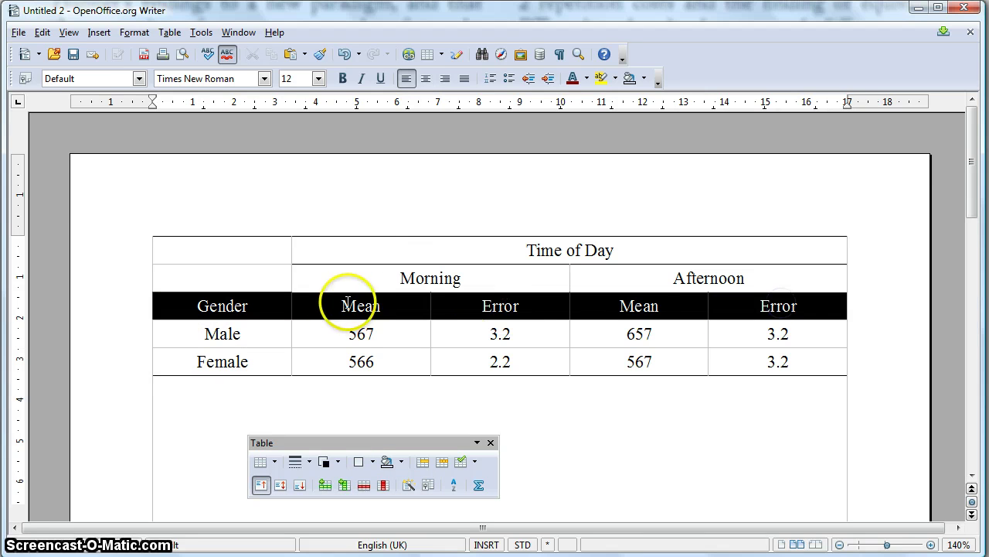
{"action": "left_click", "coordinate": [374, 463]}
{"action": "left_click", "coordinate": [363, 484]}
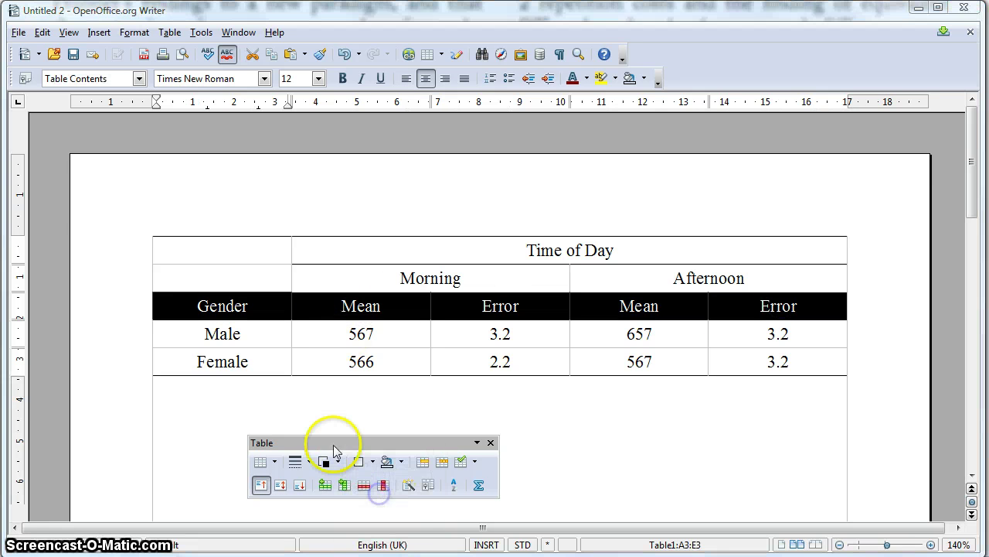
{"action": "left_click", "coordinate": [292, 400]}
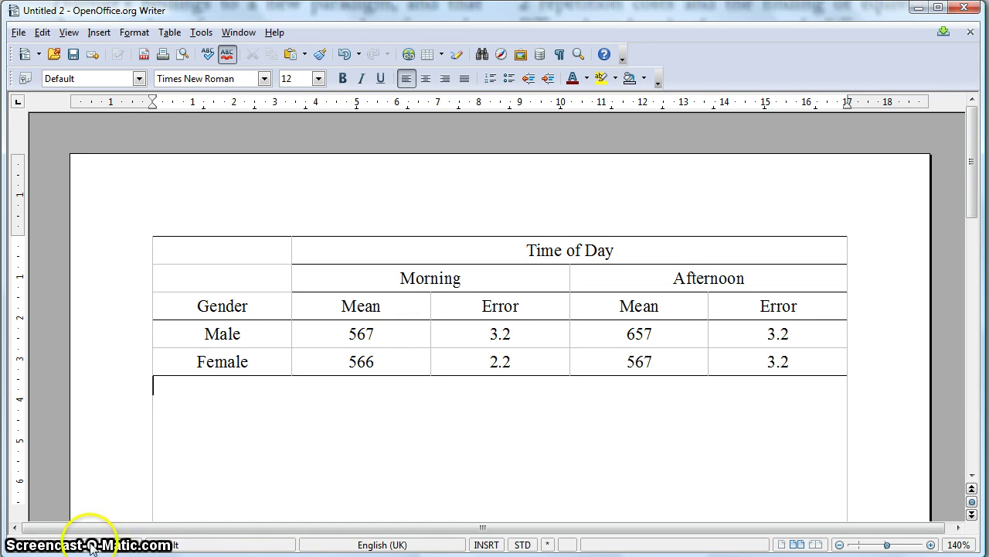
- Open Page Preview at 100% zoom and scroll to the top of the page
{"action": "left_click", "coordinate": [182, 54]}
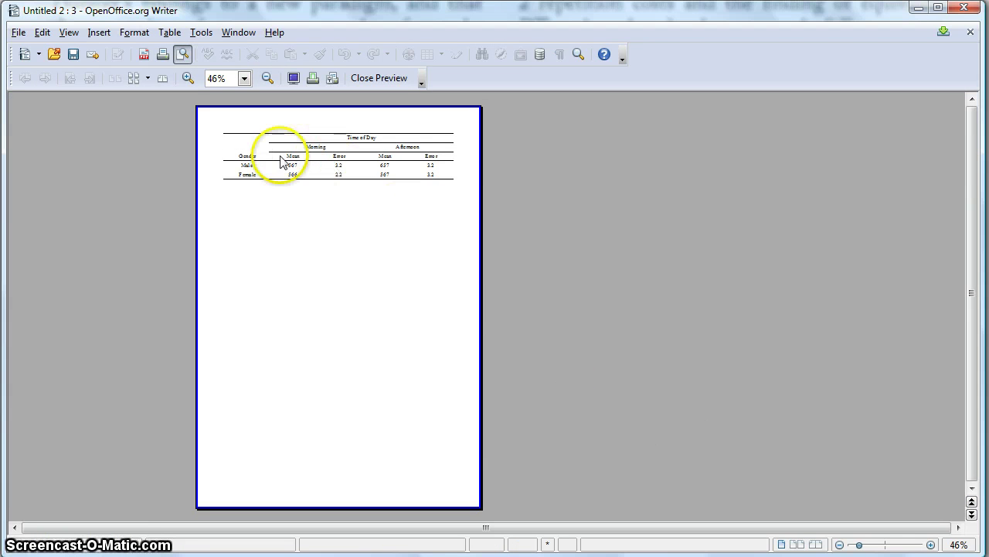
{"action": "left_click", "coordinate": [243, 80]}
{"action": "left_click", "coordinate": [227, 130]}
{"action": "left_click_drag", "start_coordinate": [380, 527], "coordinate": [212, 526]}
{"action": "left_click_drag", "start_coordinate": [975, 234], "coordinate": [968, 136]}
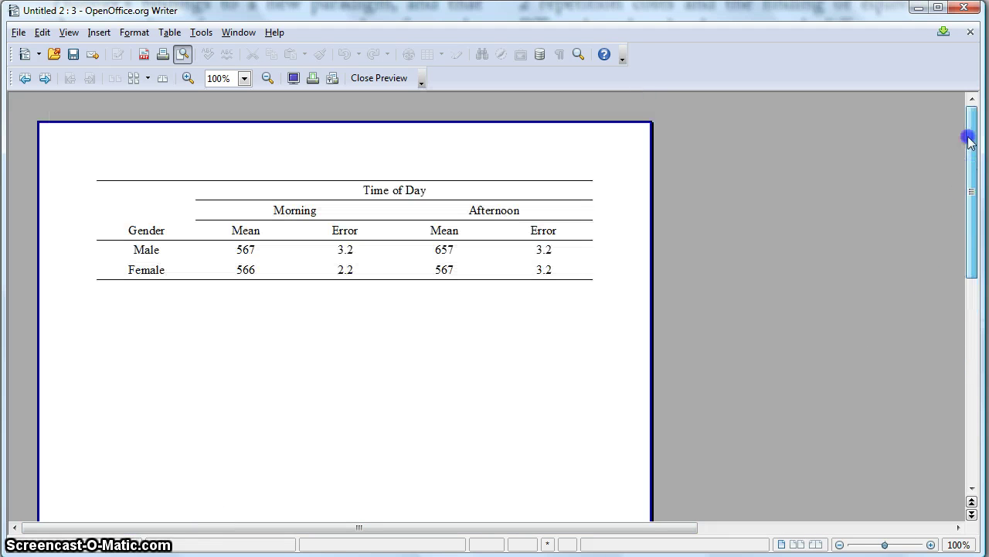